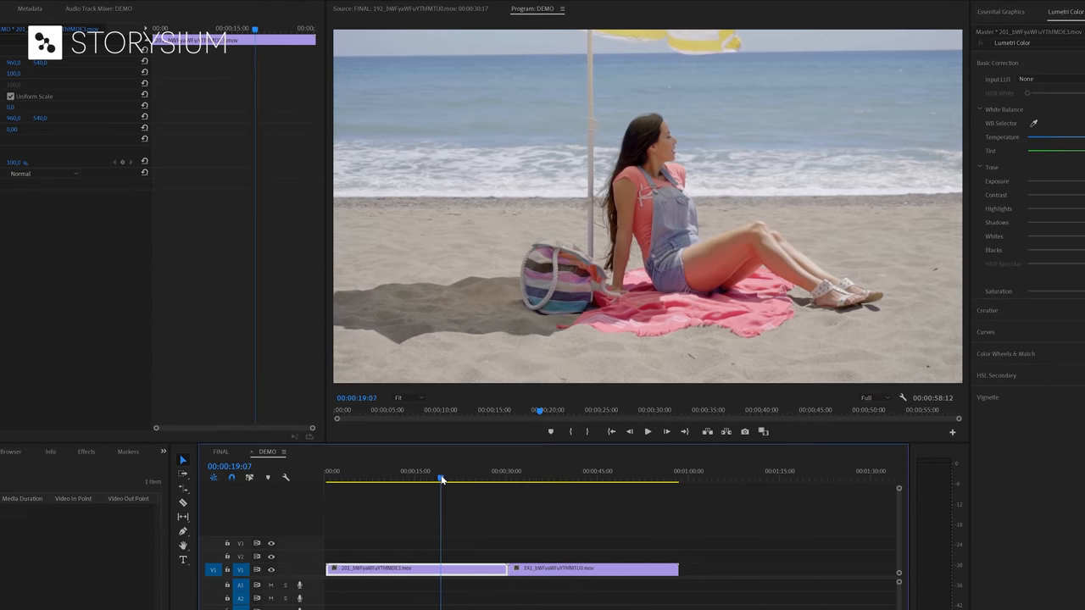
Preview the sequence and check the sequence's frame size in Sequence Settings
left_click_drag(438, 482, 558, 490)
left_click(472, 490)
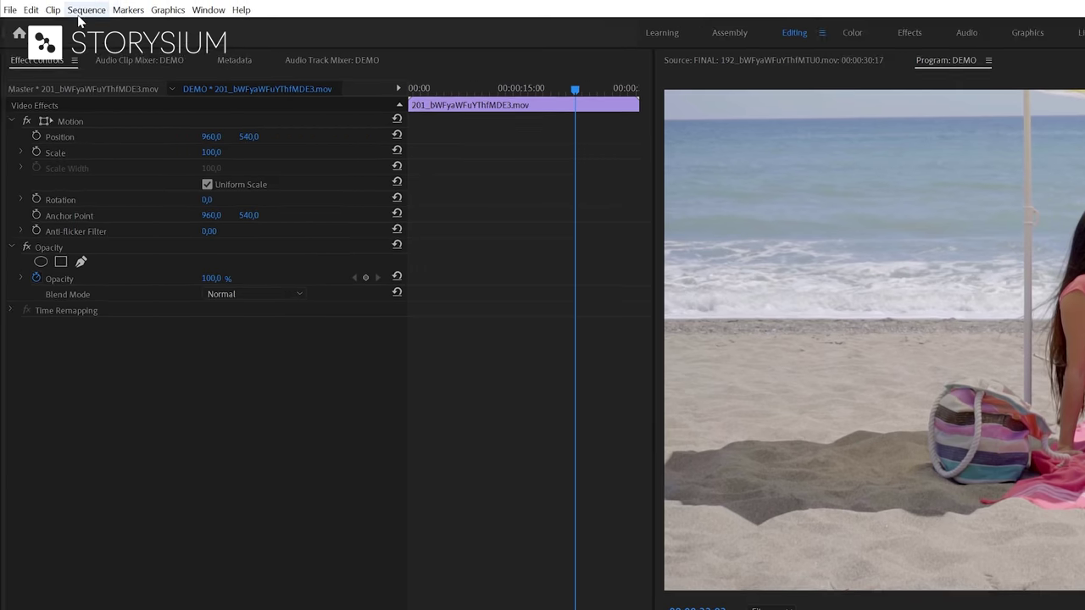
left_click(85, 10)
left_click(125, 27)
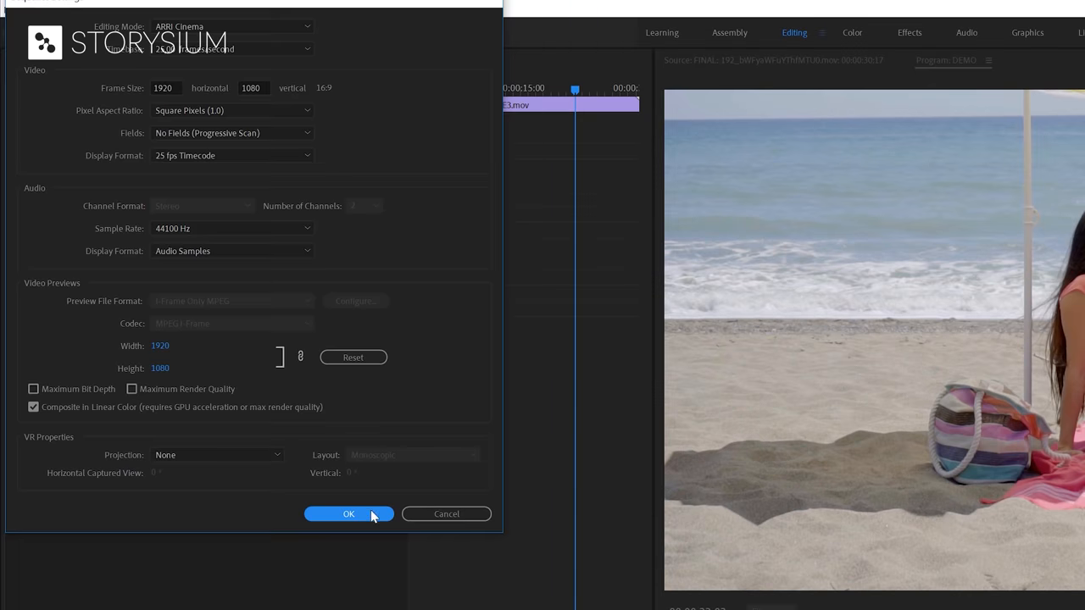
left_click(348, 514)
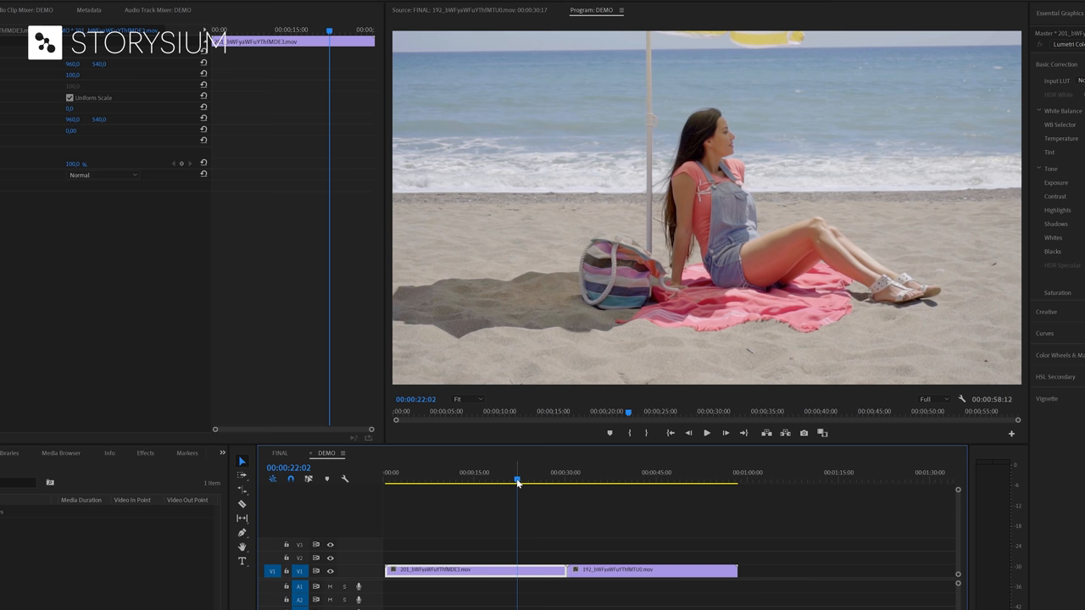
Razor-split the sunglasses clip at 00:00:44:10, where she smiles at the camera
left_click_drag(517, 484, 653, 492)
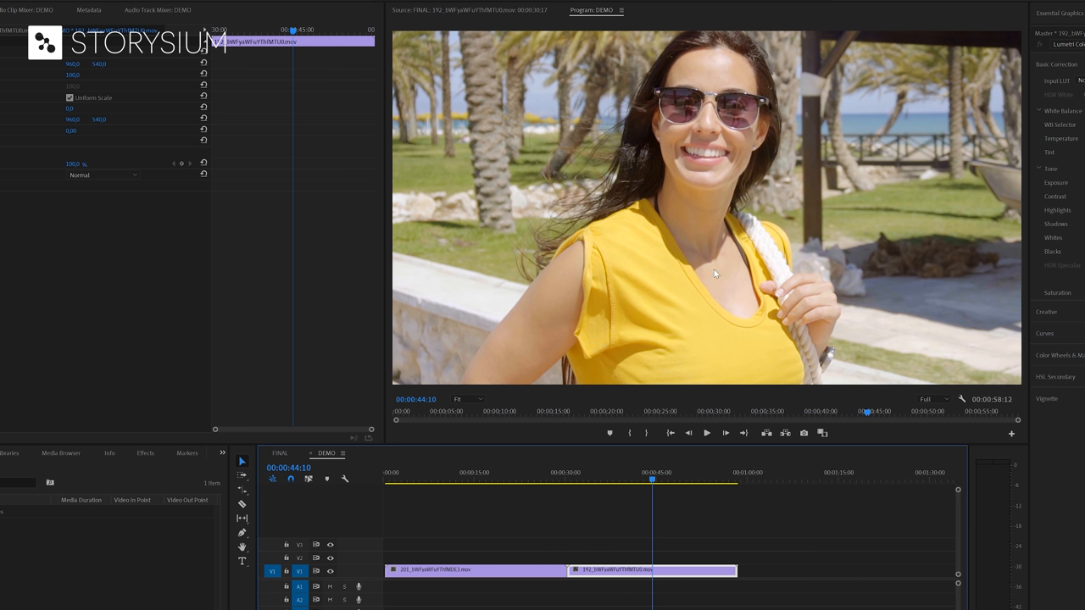
key("v")
key("c")
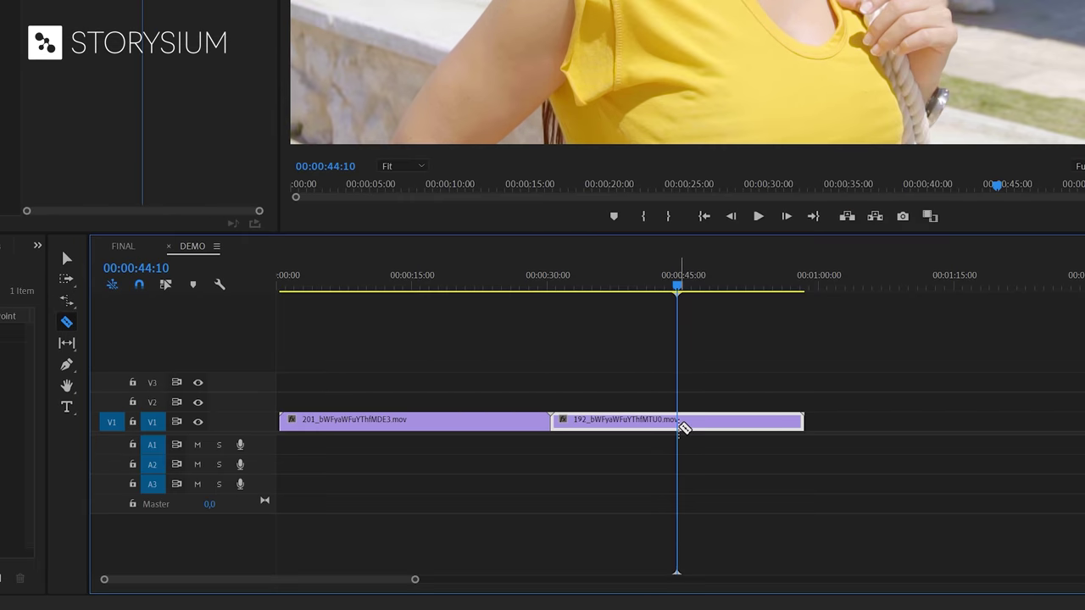
left_click(683, 428)
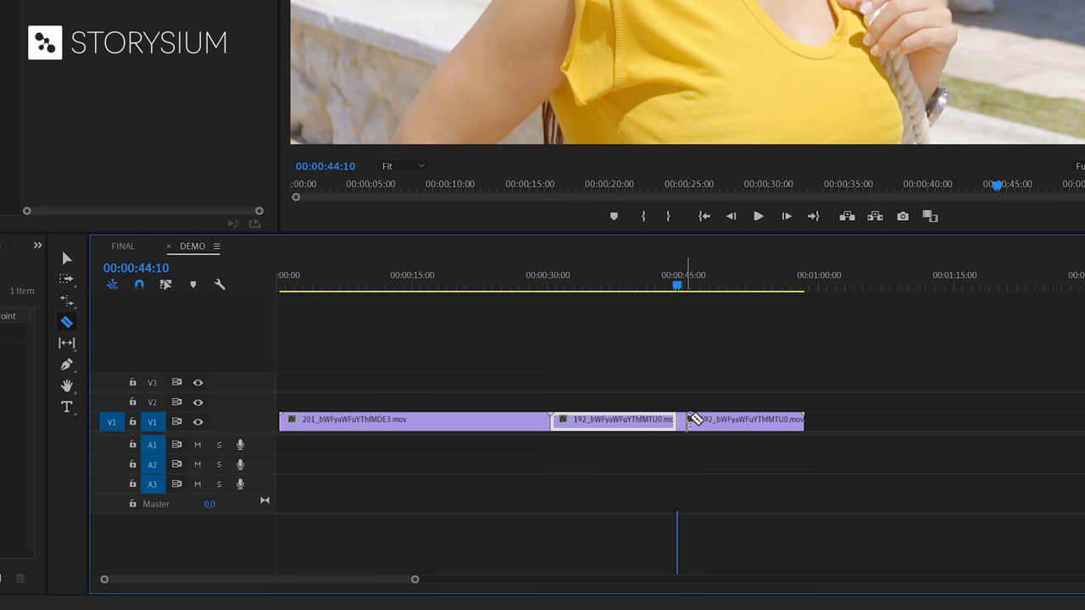
key("v")
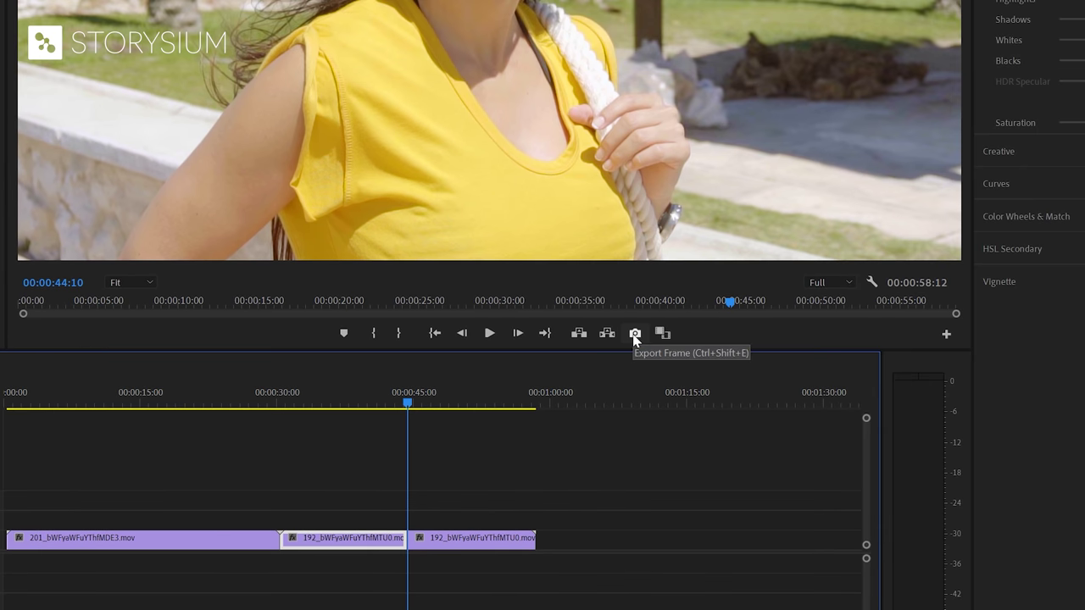
Export the 00:00:44:10 frame as a JPEG still, imported into the project
left_click(635, 335)
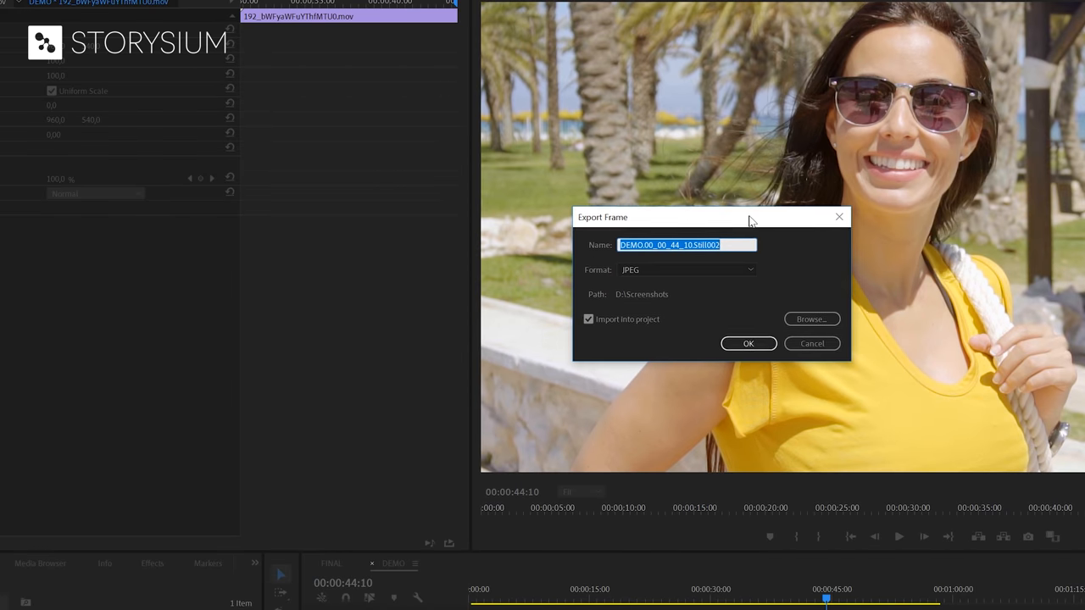
left_click(678, 271)
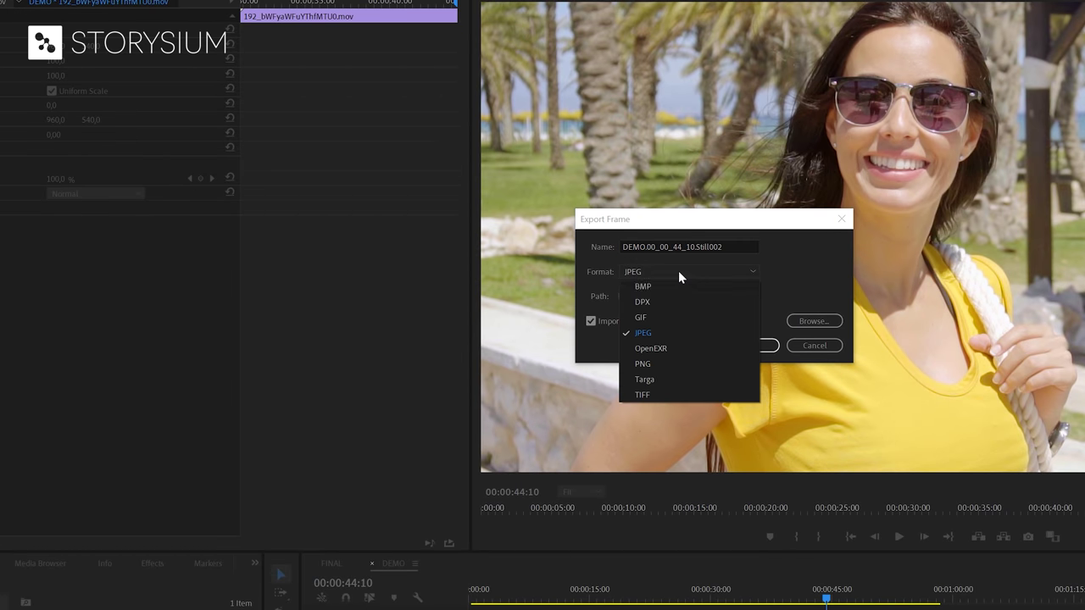
left_click(654, 333)
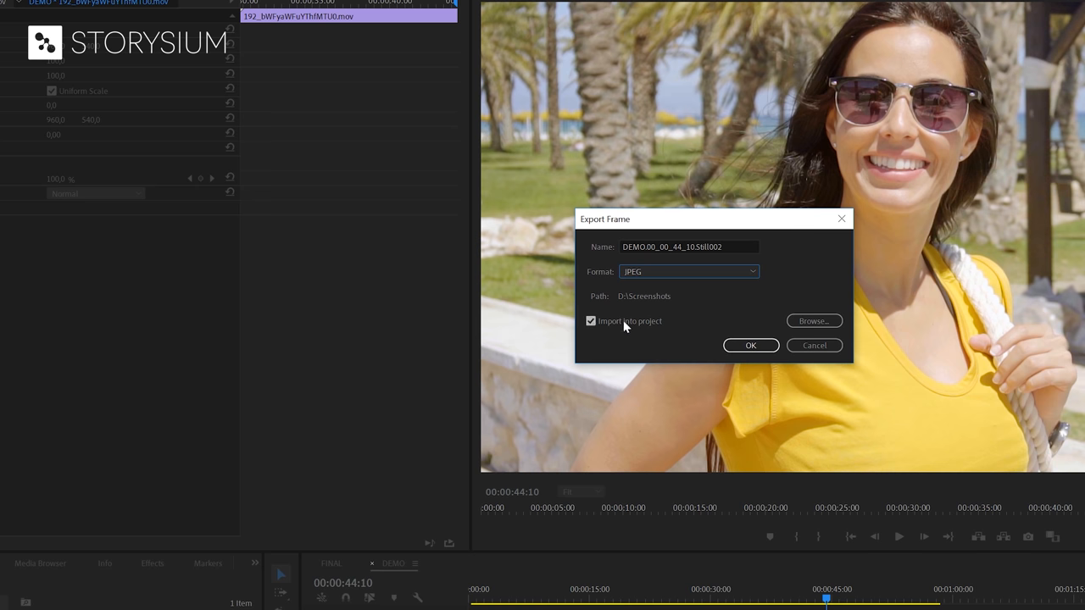
left_click(751, 346)
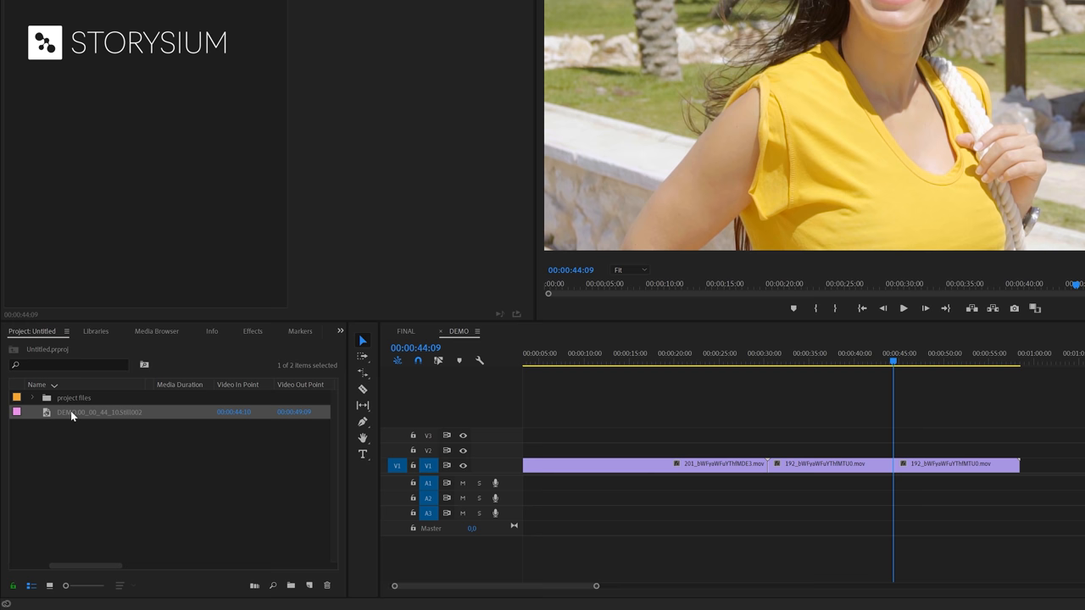
Place the exported still on V2 and razor-cut the beach clip where the still ends
left_click_drag(71, 413, 644, 447)
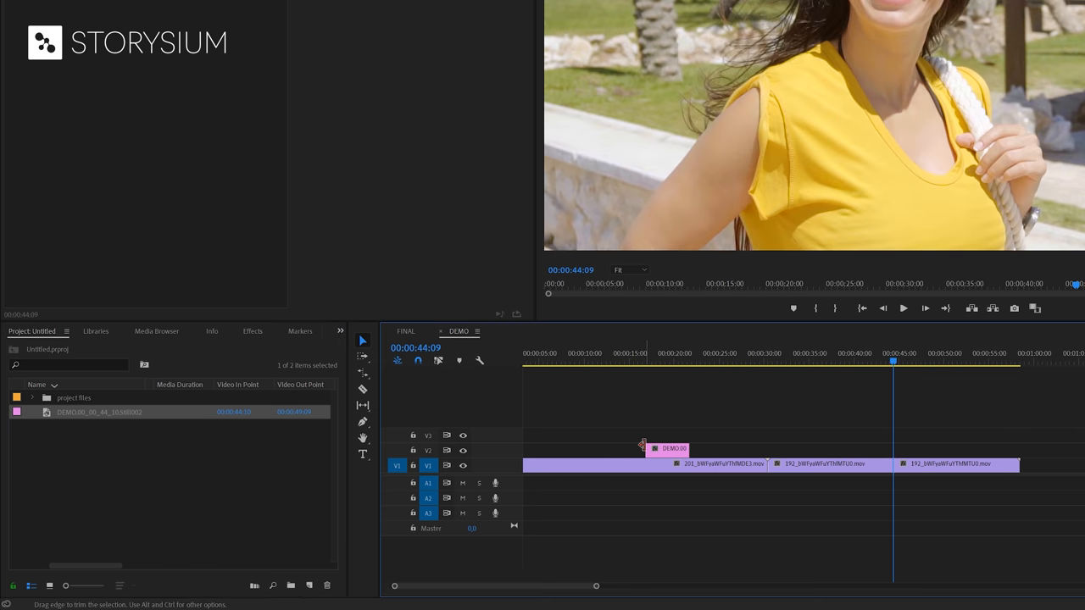
key("c")
left_click(695, 464)
key("v")
key("Delete")
Delete the middle section, ripple the sunglasses clip left and trim the still to ~15 frames
left_click(790, 466)
key("Delete")
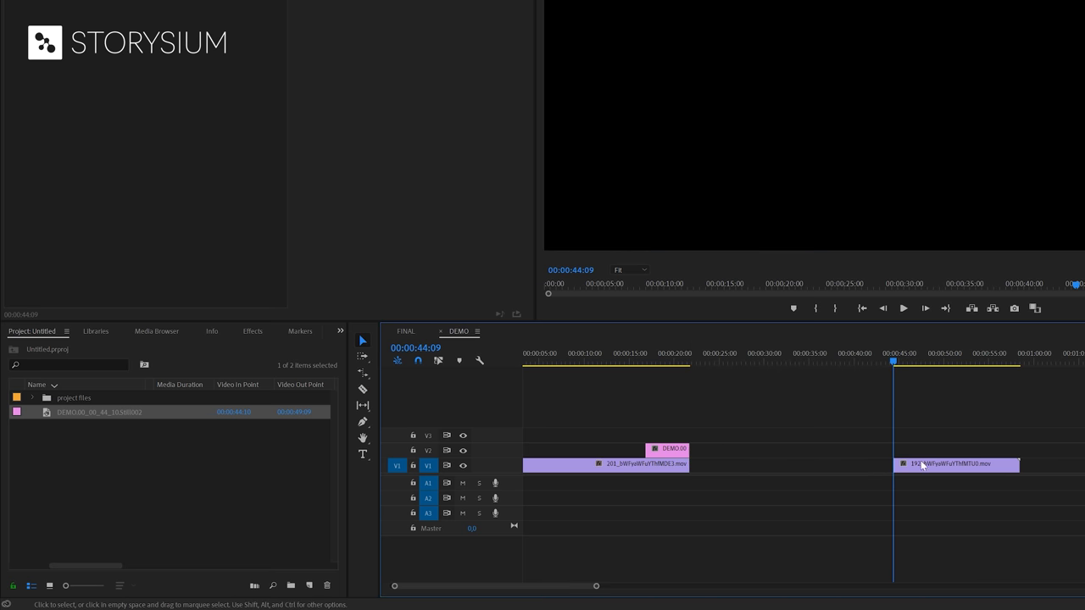
left_click_drag(929, 466, 736, 474)
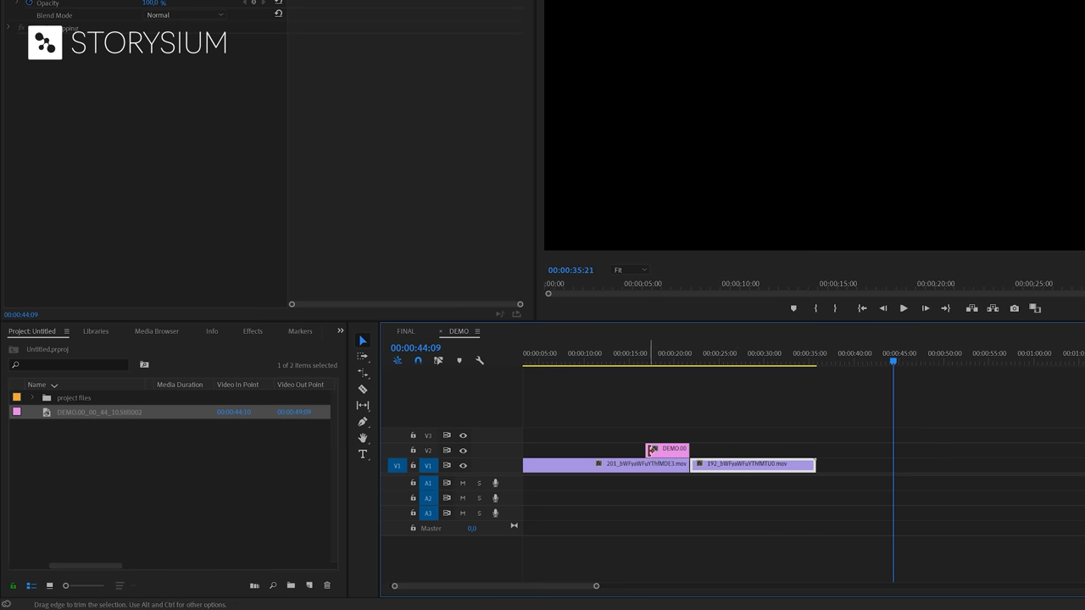
left_click_drag(648, 449, 691, 449)
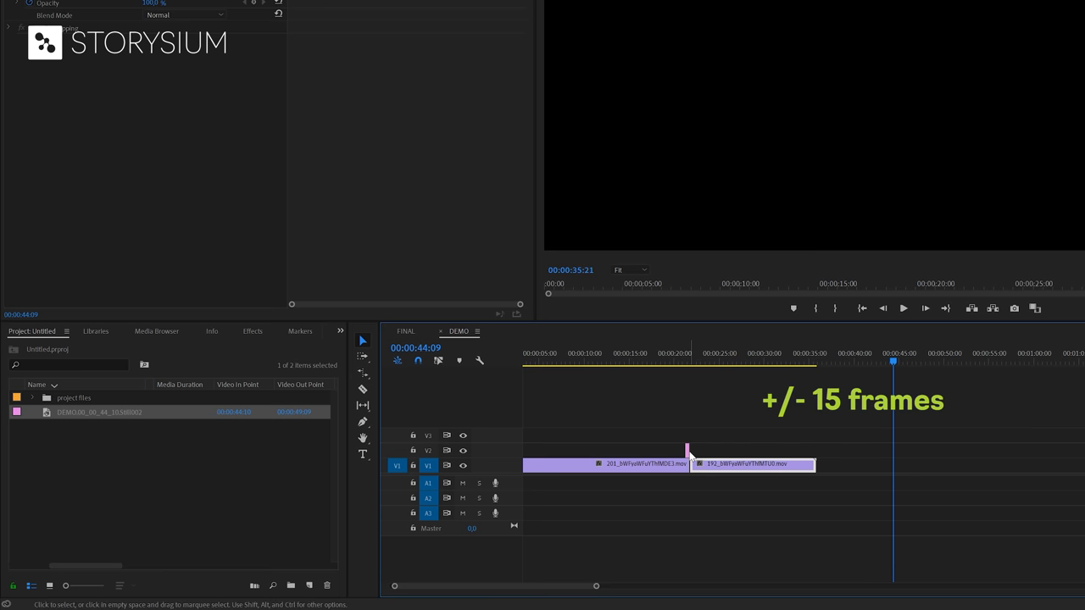
scroll(691, 454, "up", 3)
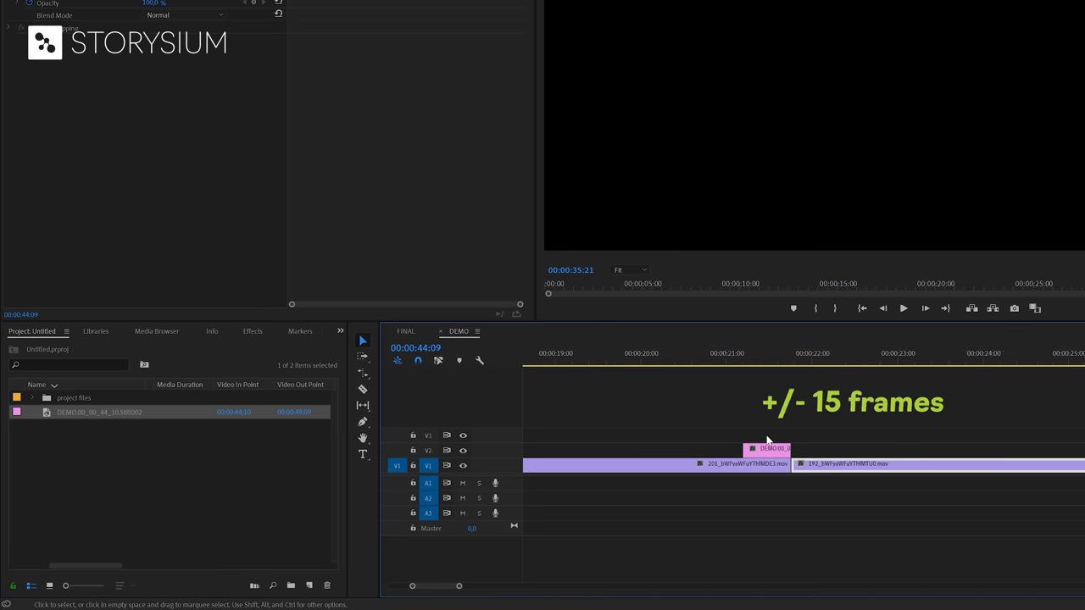
scroll(769, 439, "up", 2)
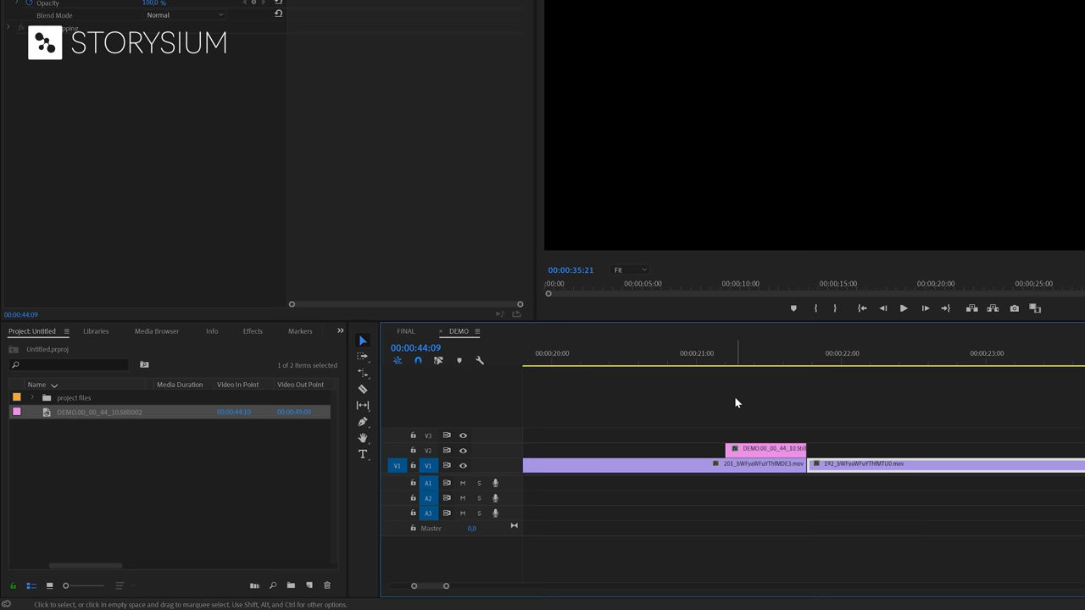
Start a free-draw bezier opacity mask on the still and magnify the Program monitor to 400%
left_click_drag(725, 355, 738, 360)
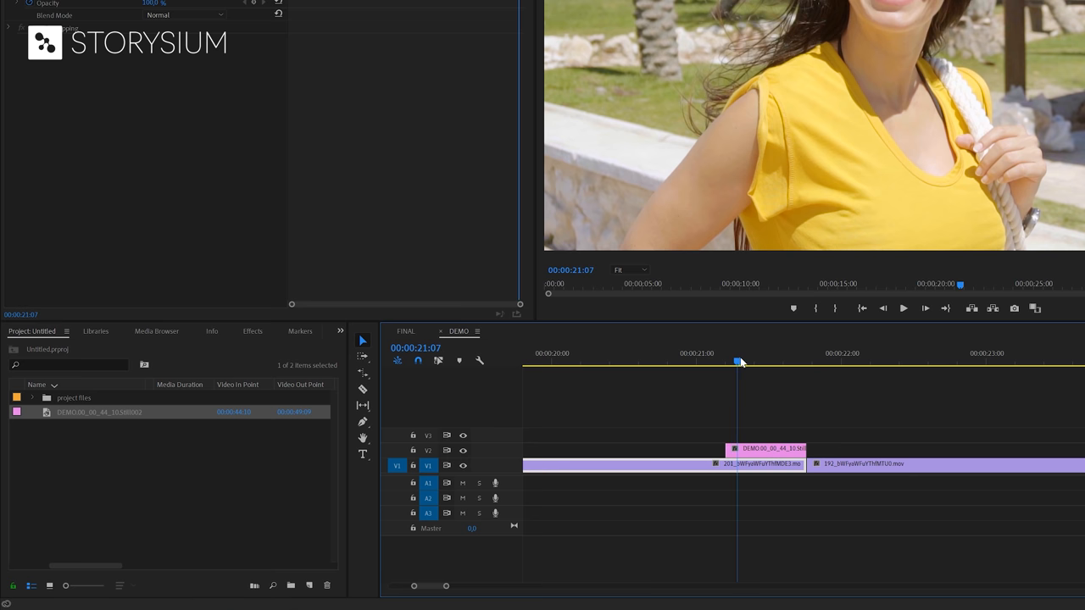
left_click(752, 451)
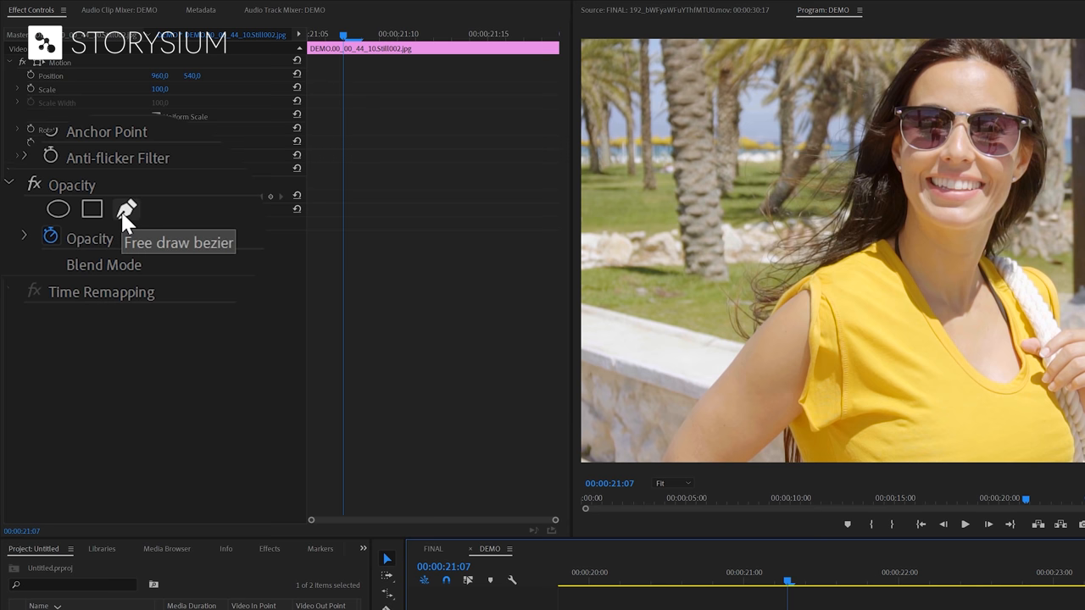
left_click(125, 210)
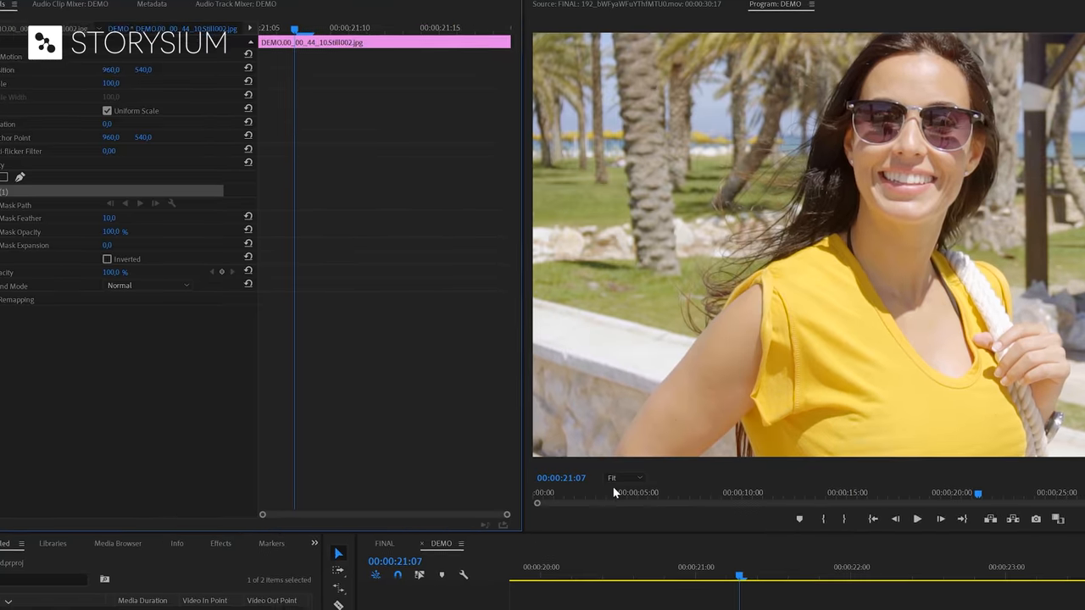
left_click(663, 483)
left_click(398, 572)
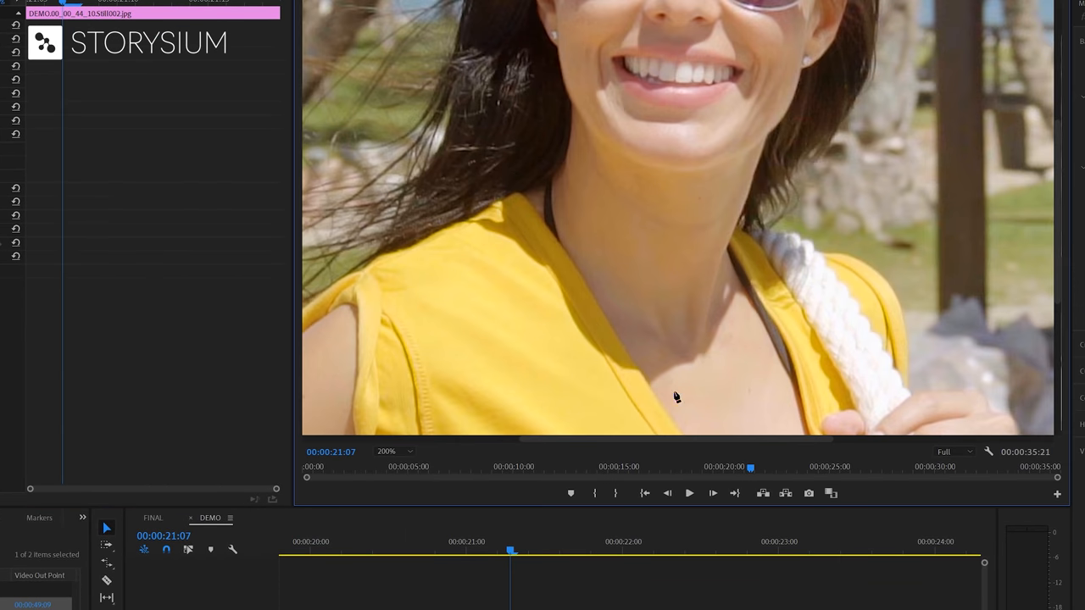
scroll(1045, 236, "up", 5)
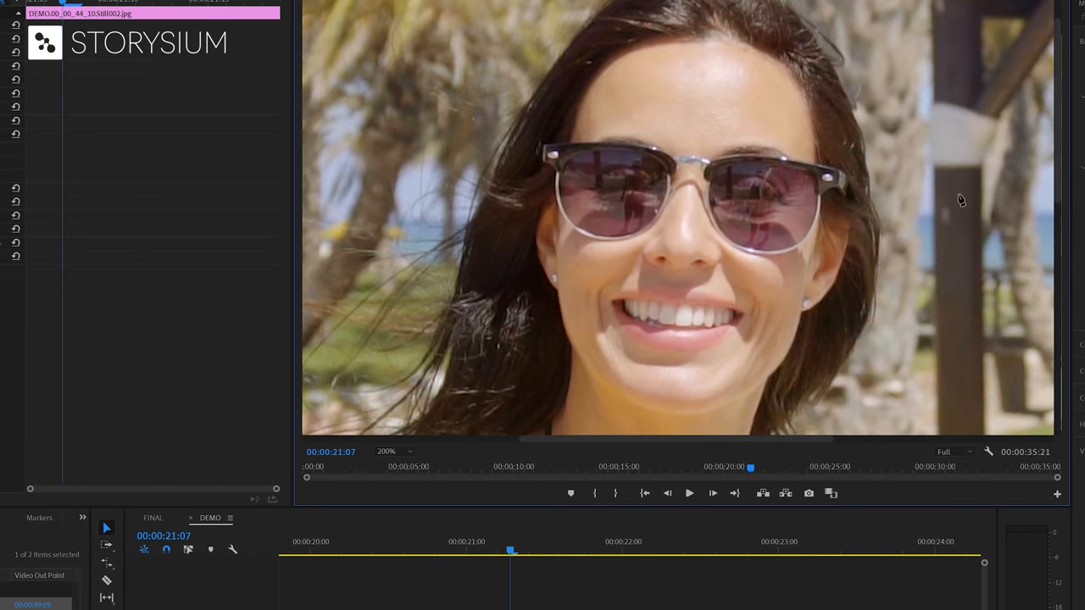
left_click(410, 451)
left_click(398, 585)
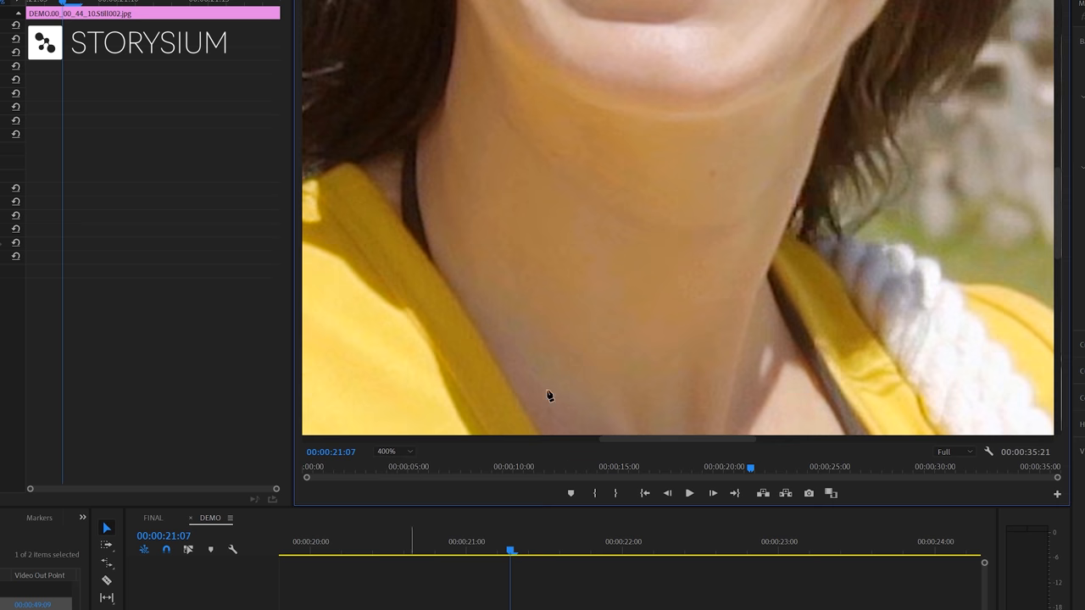
scroll(1053, 208, "up", 5)
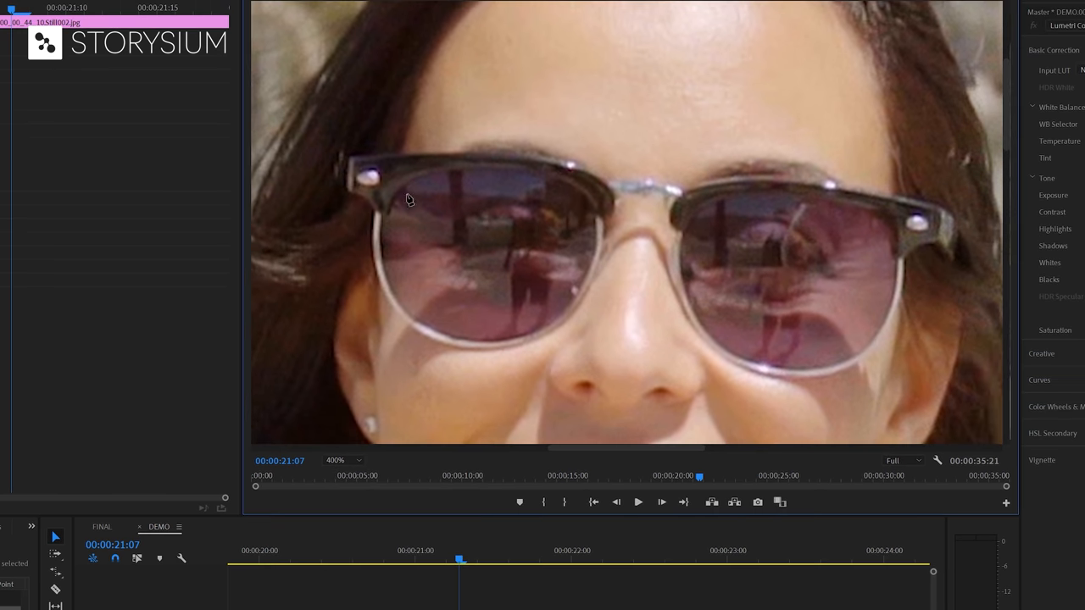
Trace mask points around both sunglasses lenses and the bridge, closing the mask
mouse_move(394, 196)
left_mouse_down()
mouse_move(500, 171)
mouse_move(522, 180)
mouse_move(503, 176)
left_mouse_up()
left_click(527, 174)
left_click(560, 184)
left_click(591, 206)
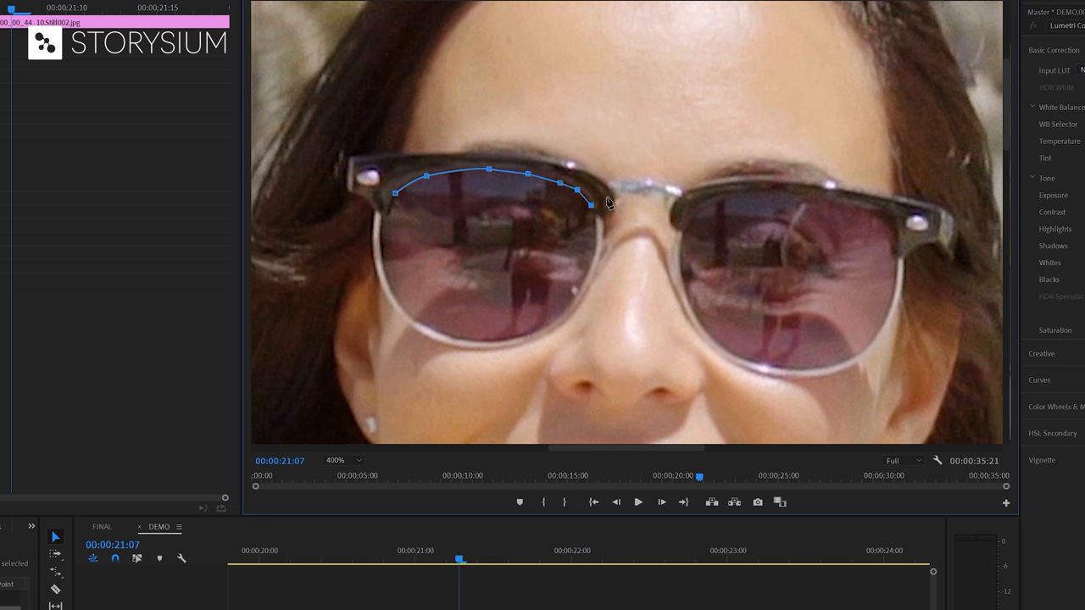
left_click(684, 197)
left_click(742, 200)
left_click(791, 198)
left_click(843, 205)
left_click(885, 217)
left_click(894, 246)
left_click(777, 367)
left_click(697, 317)
left_click(686, 288)
left_click(683, 263)
left_click(592, 251)
left_click(580, 288)
left_click(551, 322)
left_click(506, 339)
left_click(424, 329)
left_click(383, 234)
left_click(395, 195)
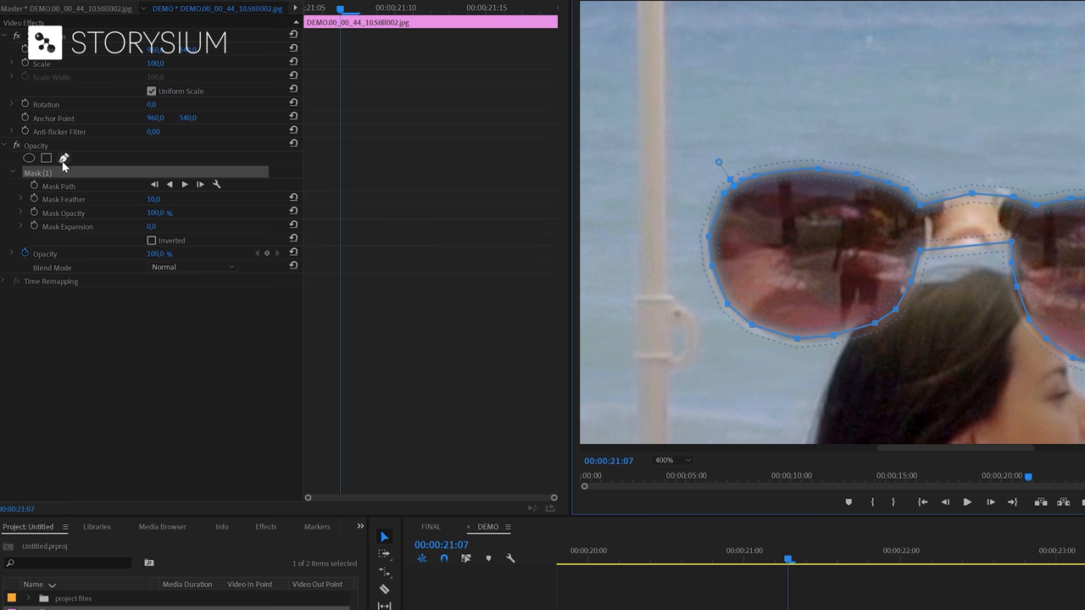
Draw a second free-draw mask outlining the nose bridge area
left_click(64, 159)
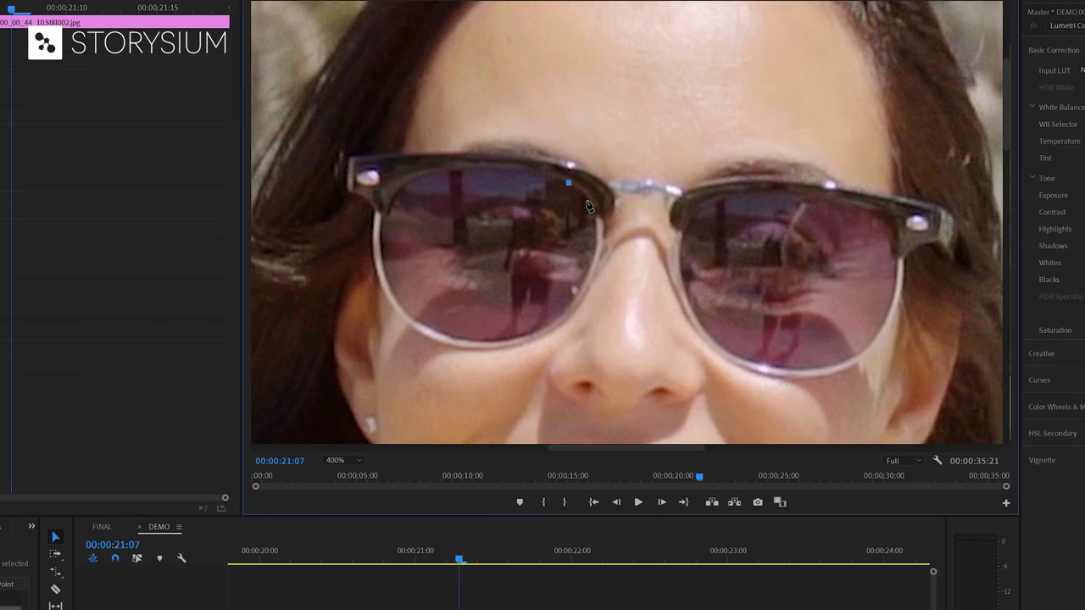
left_click(568, 183)
left_click(590, 202)
left_click(598, 245)
left_click(683, 261)
left_click(688, 240)
left_click(703, 212)
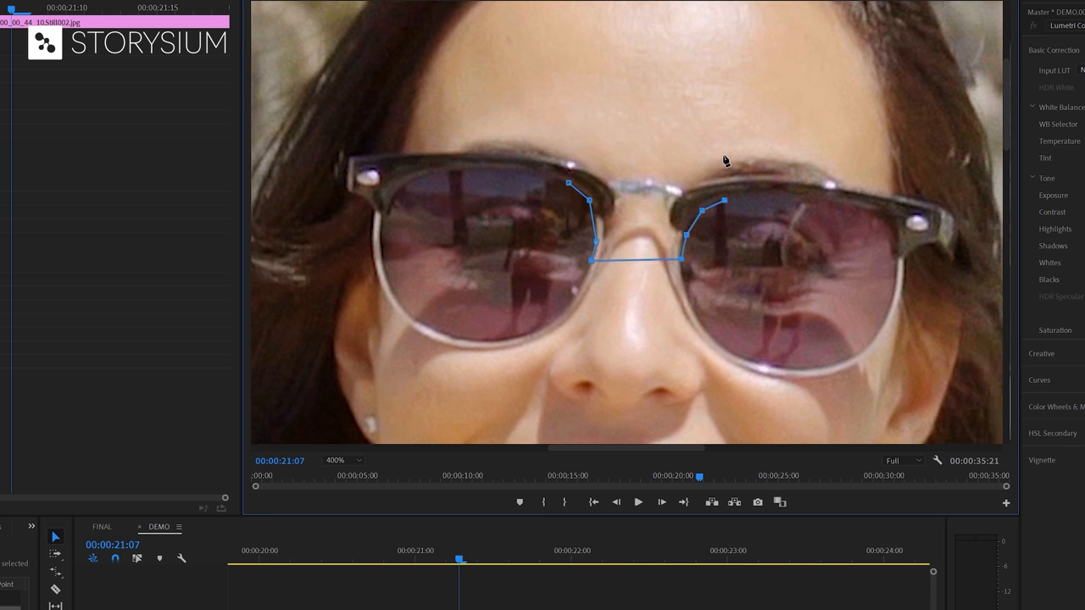
left_click(724, 151)
left_click(568, 182)
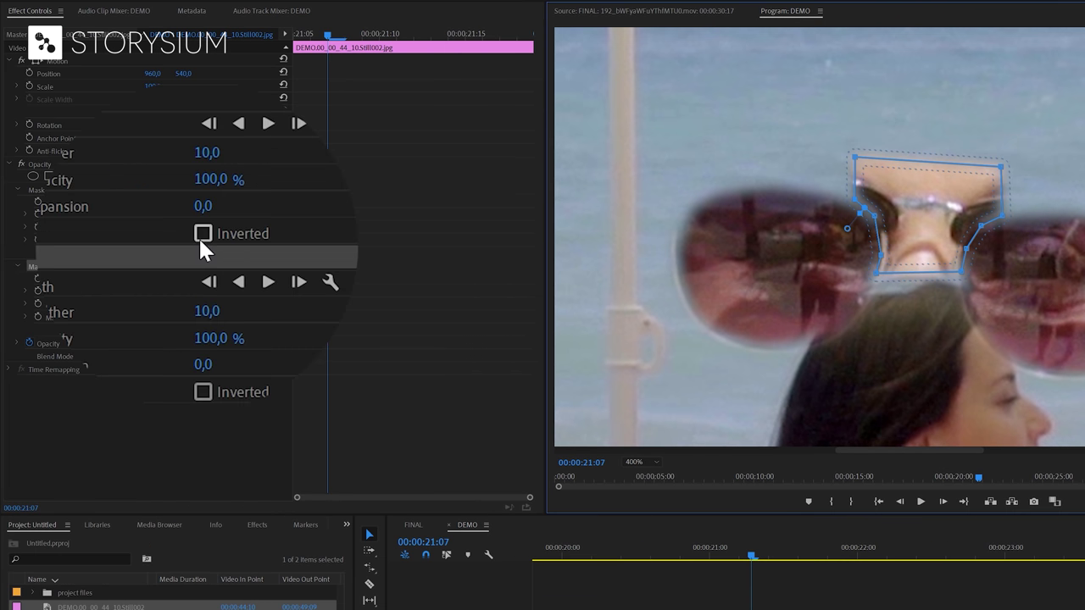
Invert the nose-bridge mask and lower both masks' feather from 10 to 3
left_click(204, 236)
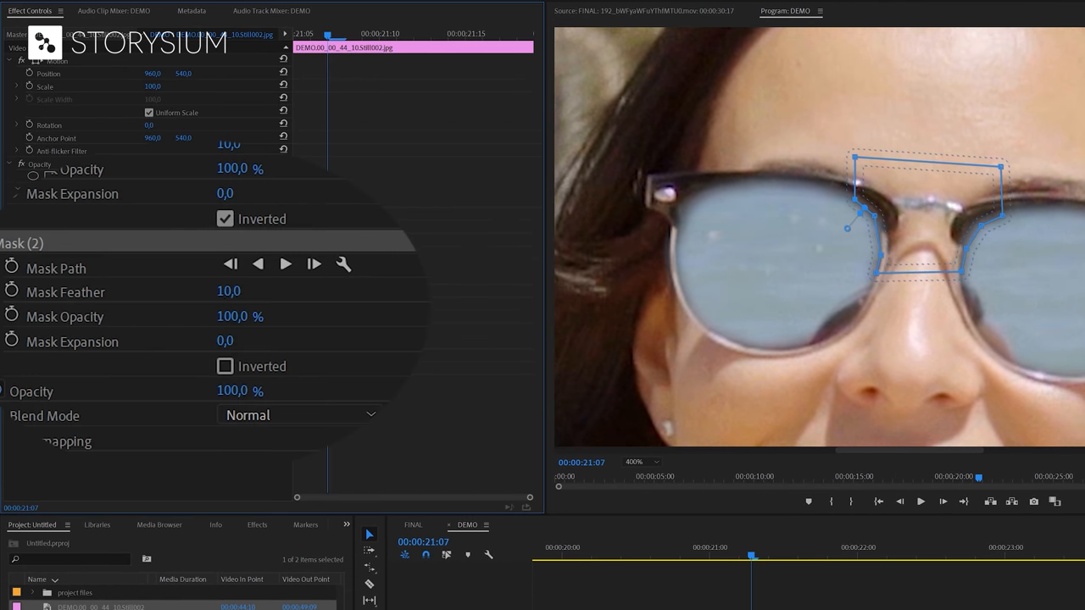
left_click_drag(228, 291, 226, 291)
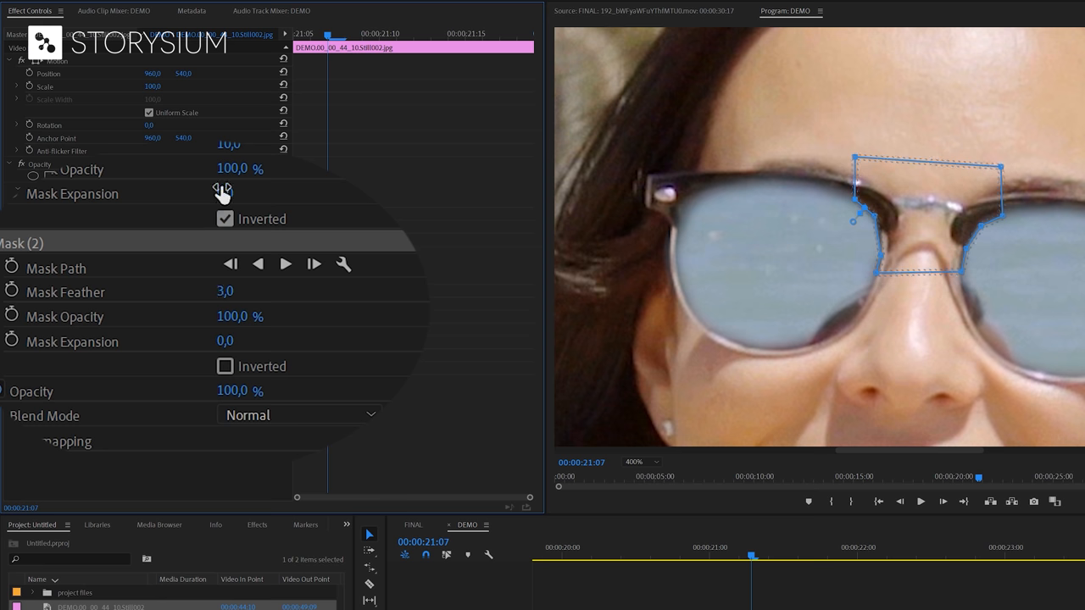
left_click_drag(228, 143, 222, 143)
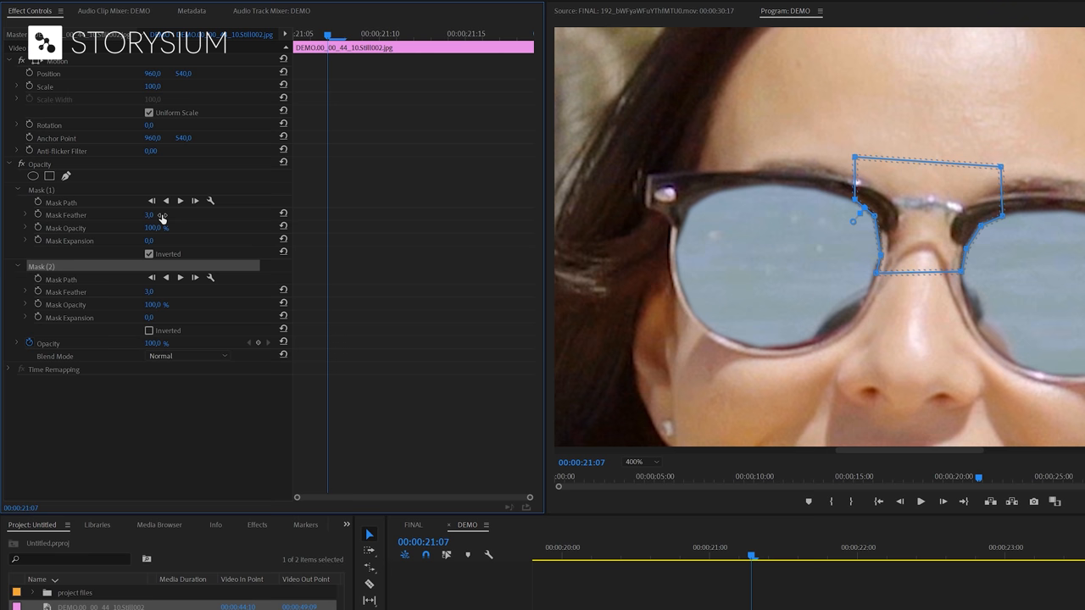
Fit the Program monitor and enable Position and Scale keyframing on the still
left_click(637, 462)
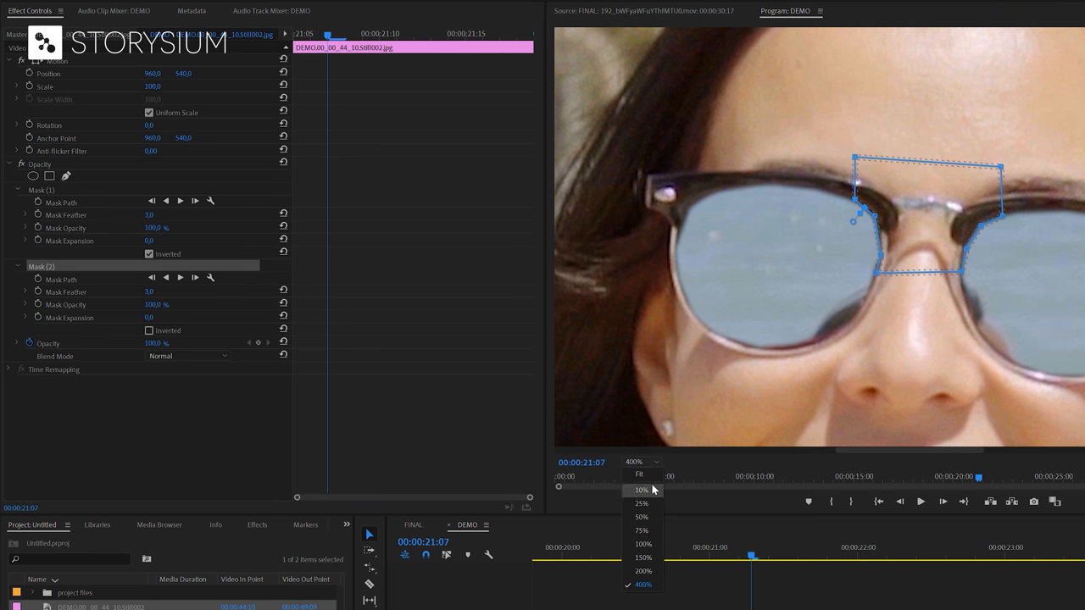
left_click(644, 476)
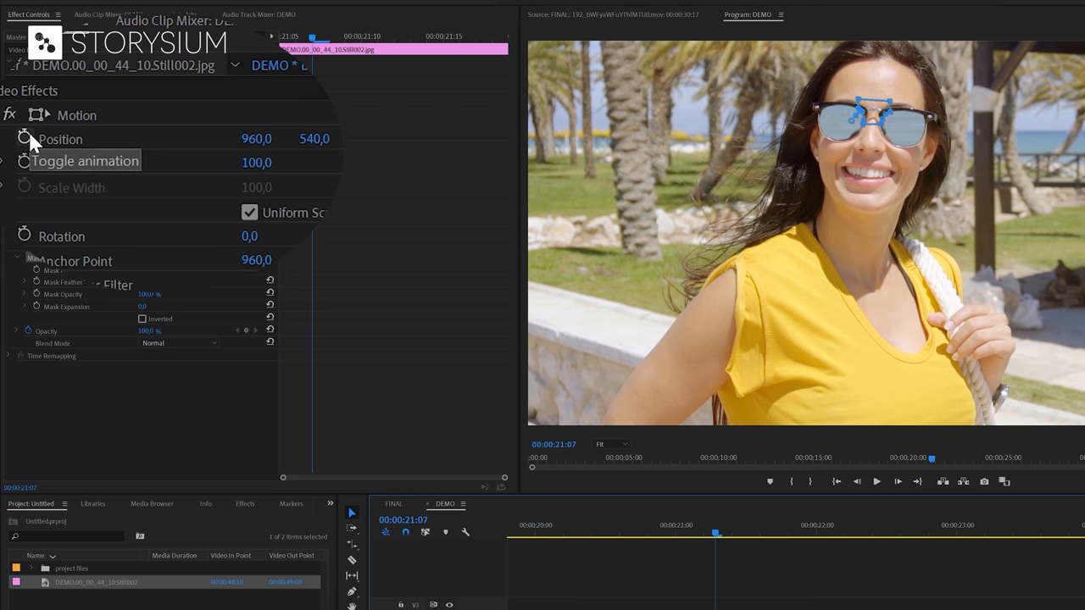
left_click(29, 135)
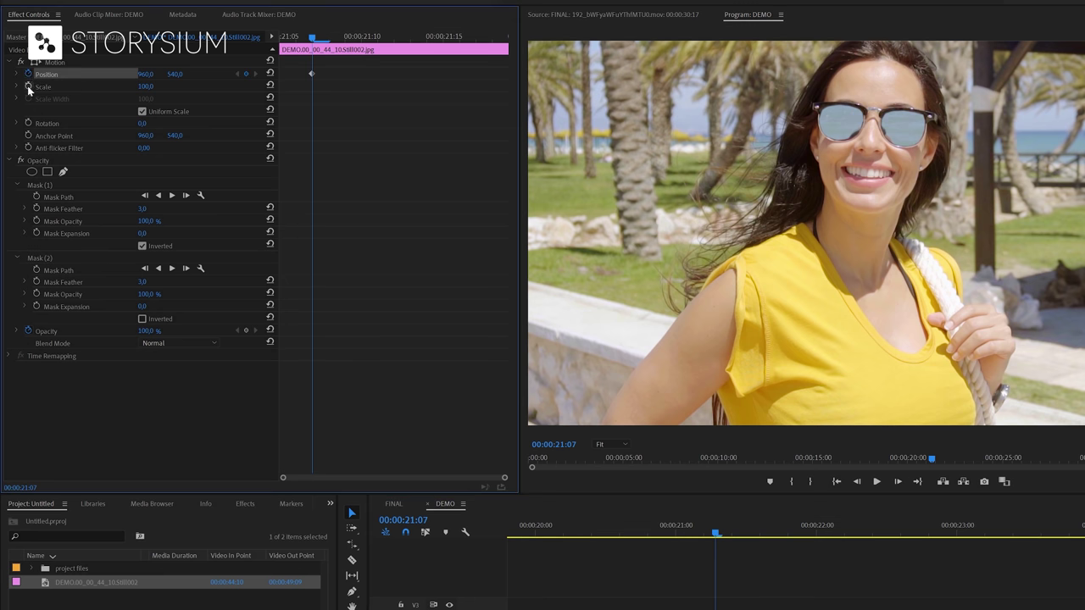
left_click(28, 86)
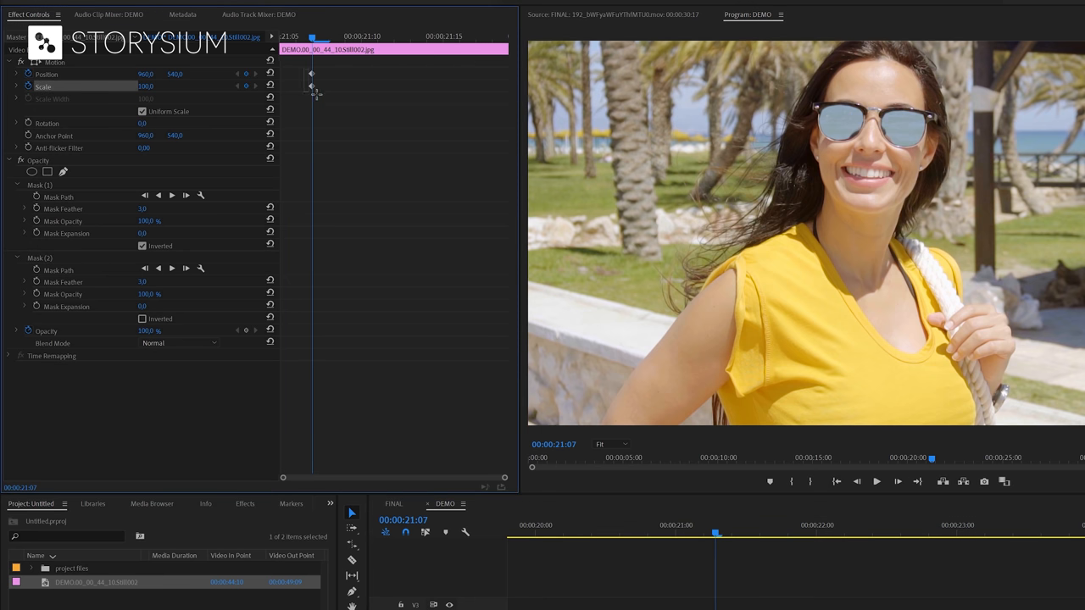
Preview the zoom and move the Position and Scale keyframes to the clip start
mouse_move(304, 70)
left_mouse_down()
mouse_move(314, 92)
mouse_move(508, 89)
left_mouse_up()
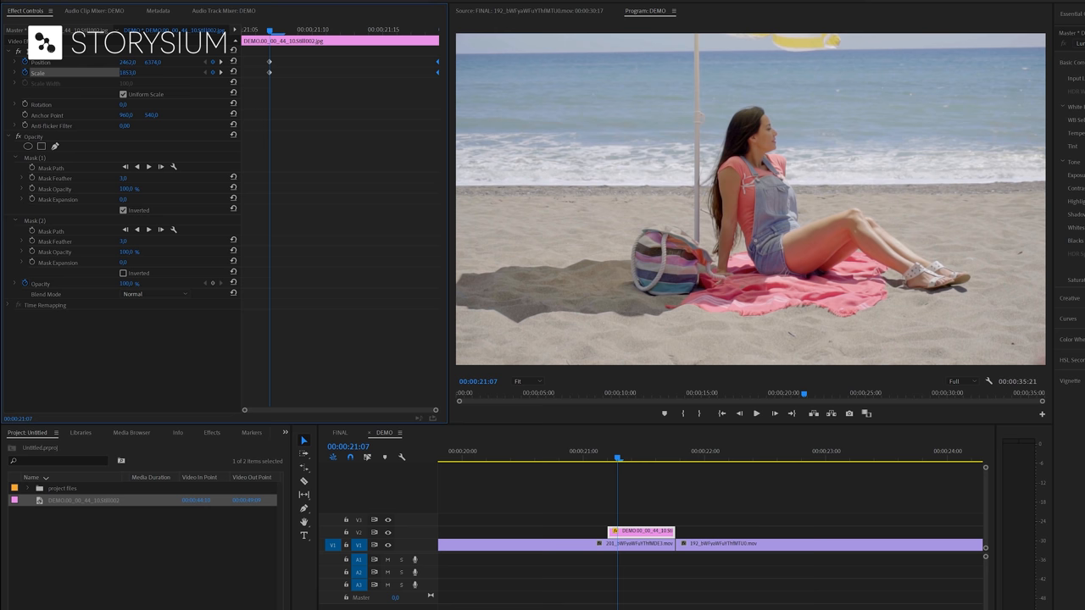
mouse_move(271, 32)
left_mouse_down()
mouse_move(384, 34)
mouse_move(342, 34)
left_mouse_up()
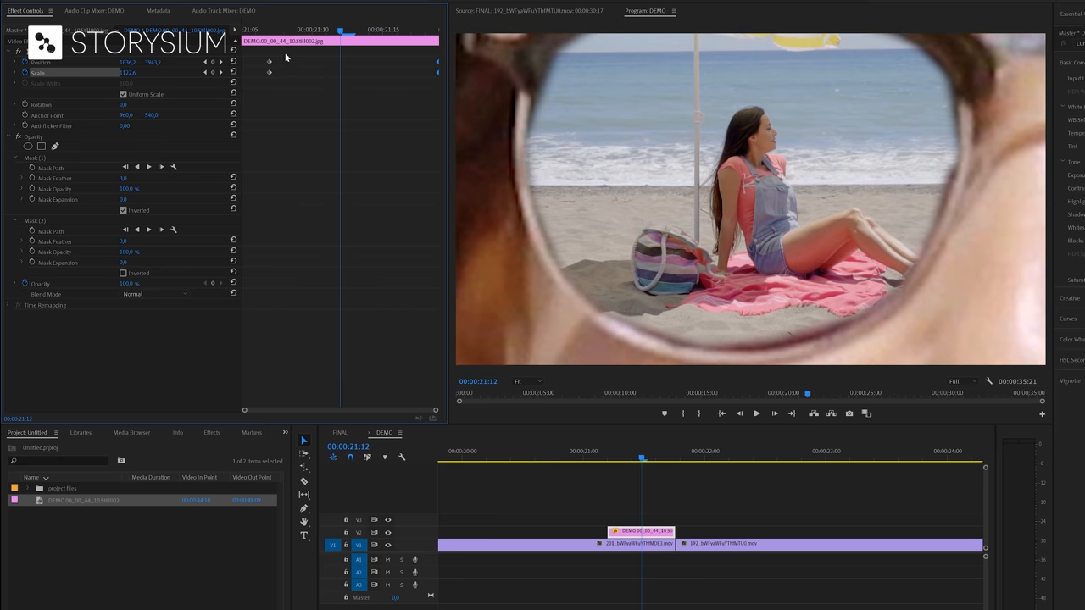
left_click_drag(270, 72, 242, 72)
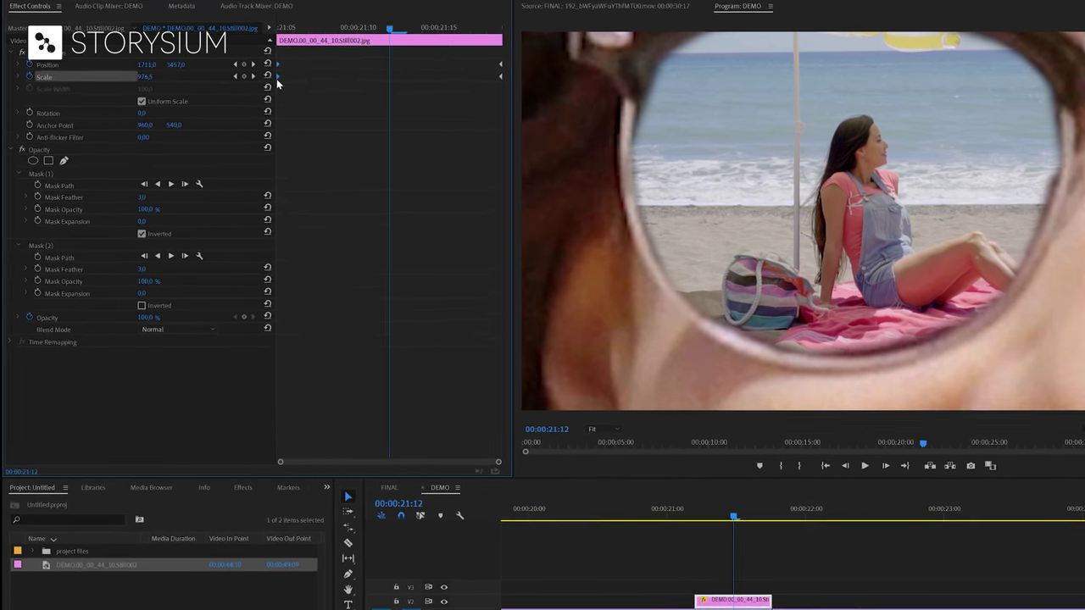
Set Ease Out on the starting keyframes and Ease In on the ending ones, showing the velocity graph
right_click(242, 73)
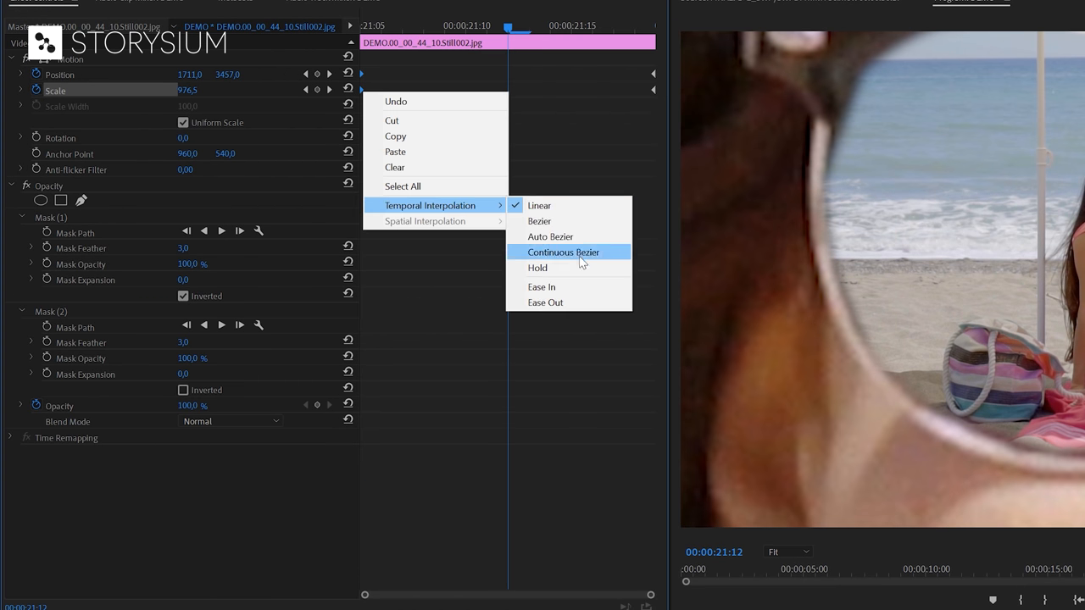
mouse_move(431, 205)
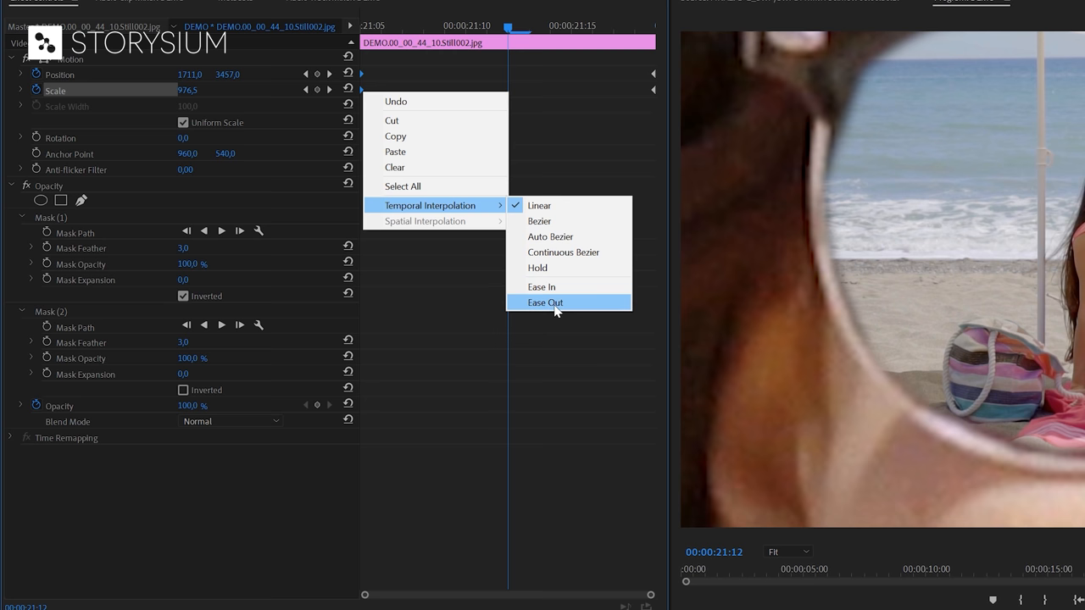
left_click(548, 303)
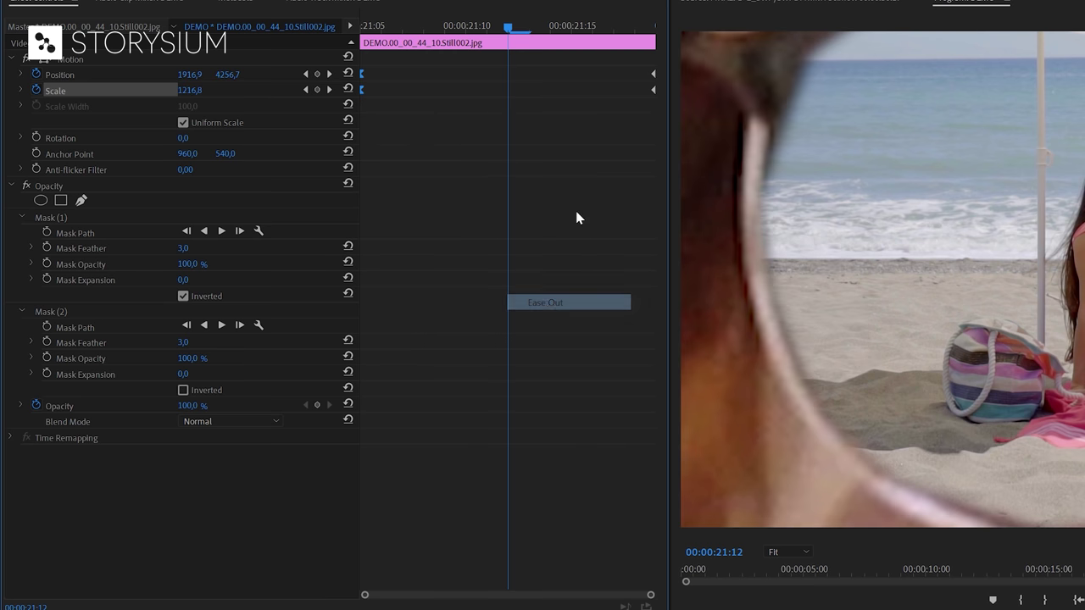
right_click(654, 94)
mouse_move(722, 204)
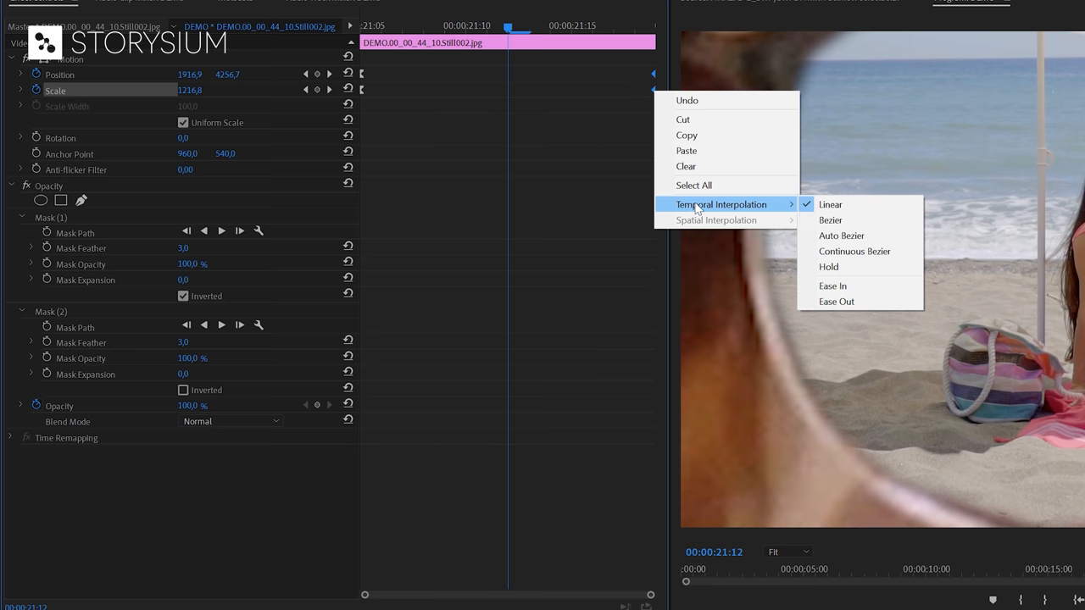
left_click(832, 286)
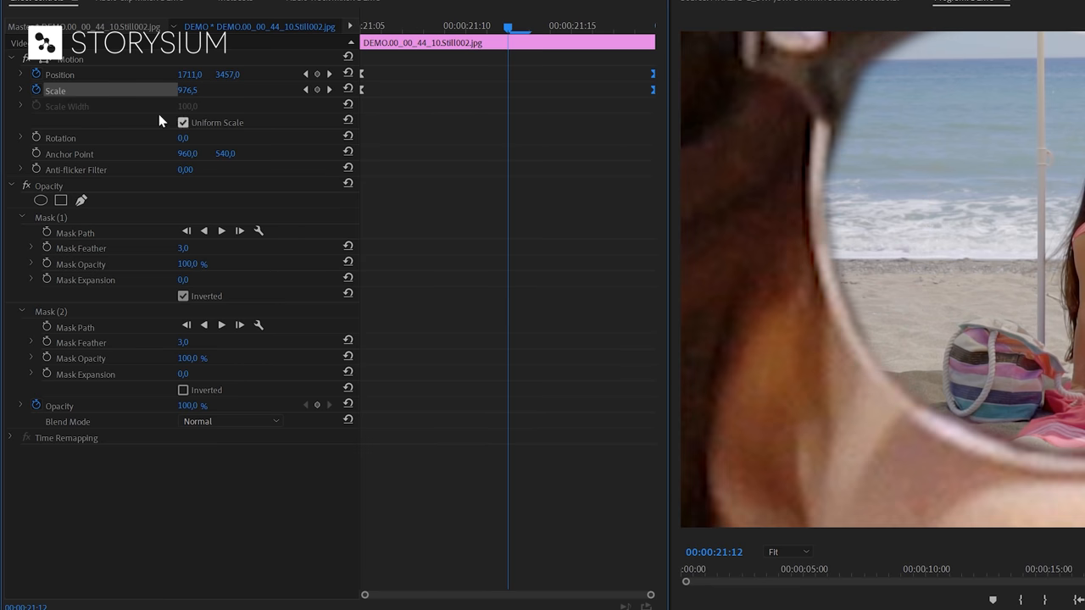
left_click(22, 74)
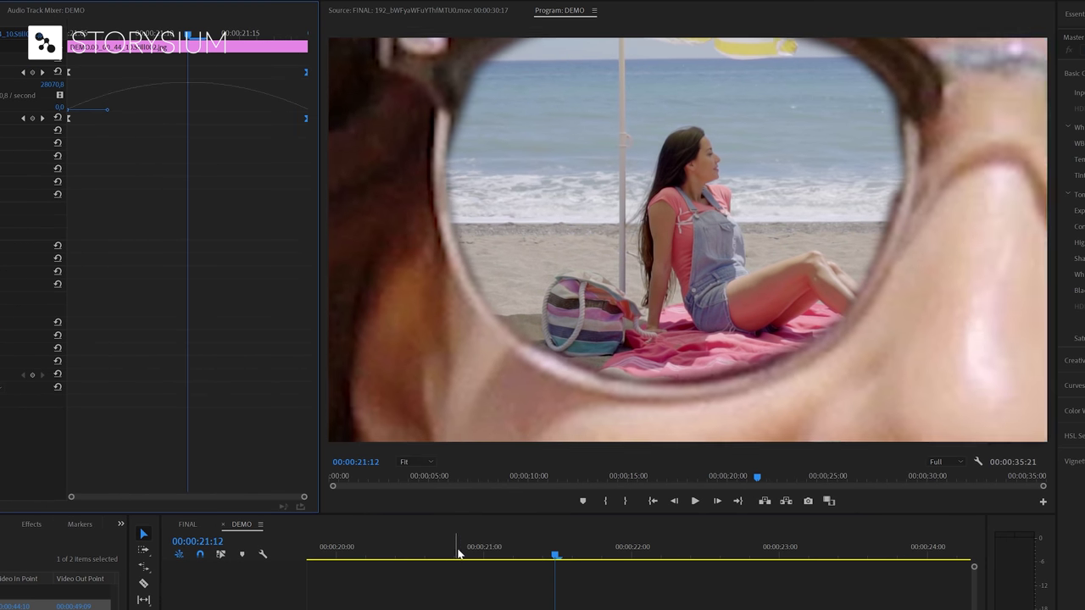
Play back the zoom-through transition from before the cut
left_click(449, 557)
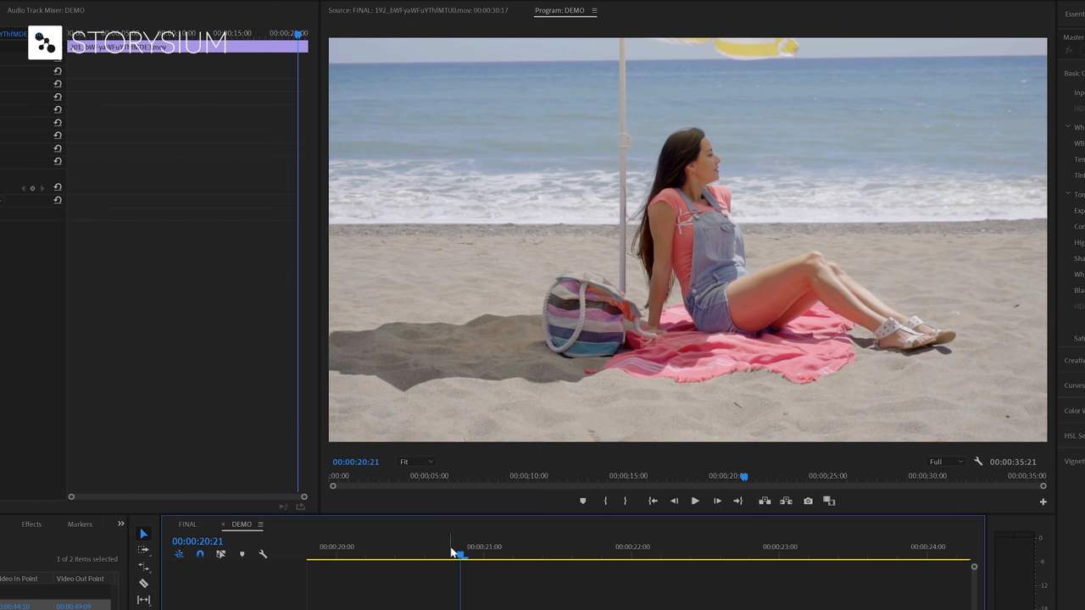
key("space")
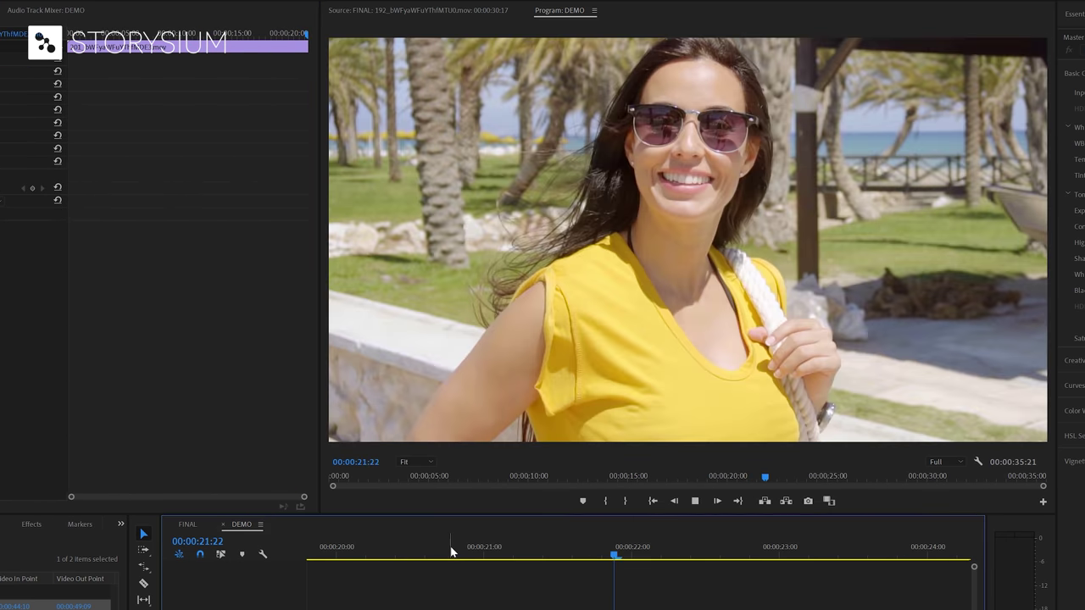
left_click(477, 604)
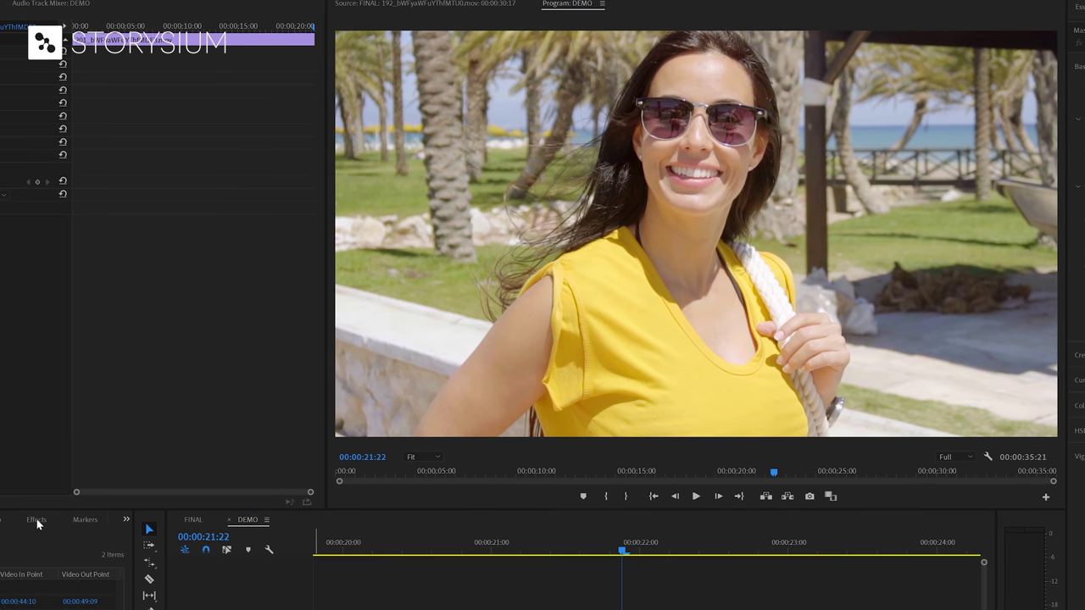
Search the Effects panel for 'tint' and apply Tint to the beach clip on V1
left_click(31, 524)
left_click(76, 263)
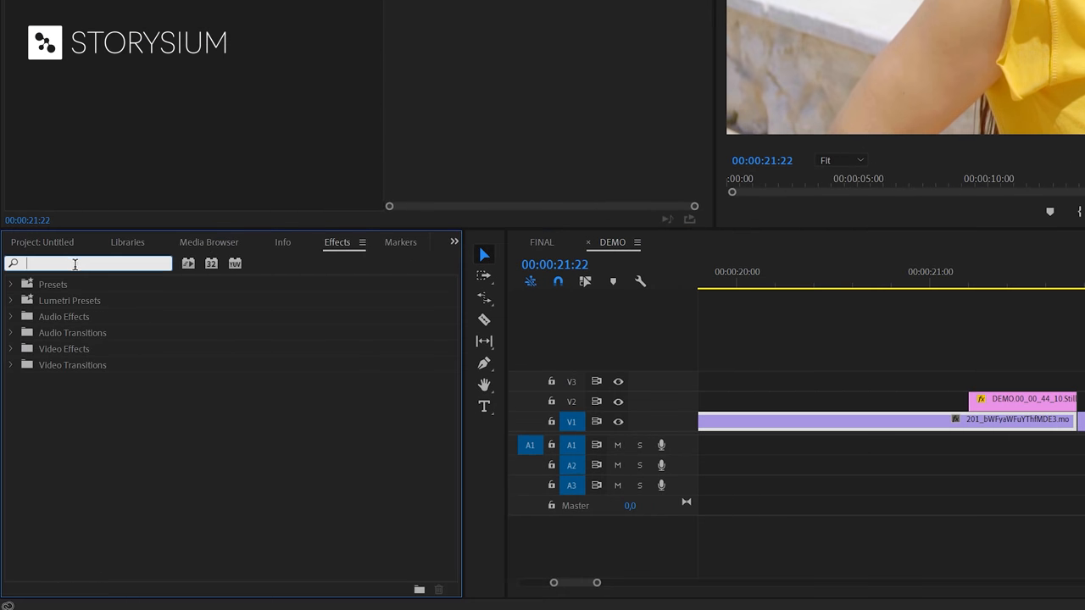
type("tint")
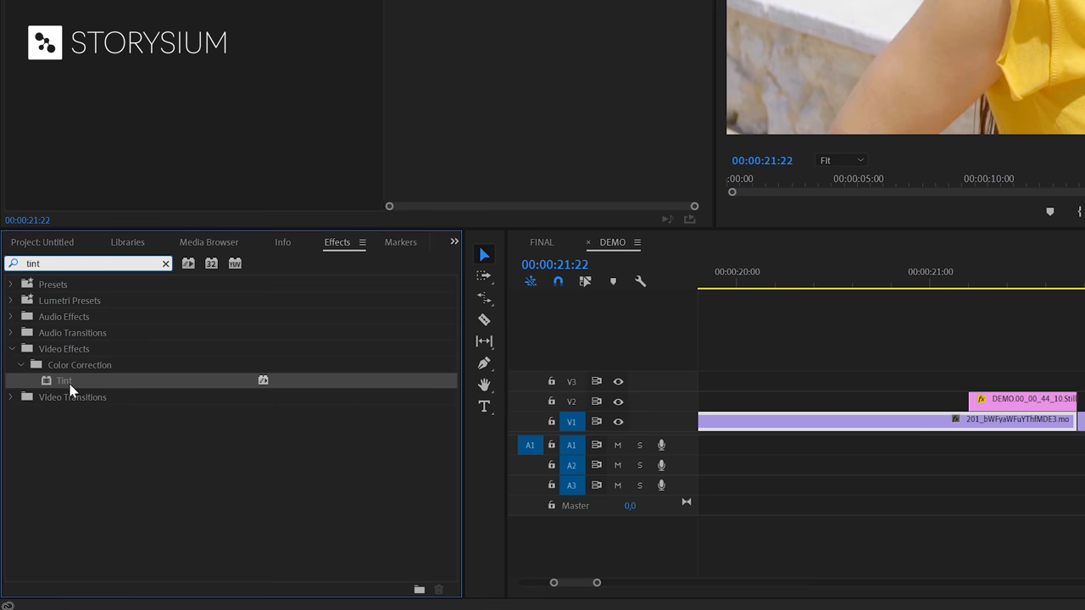
left_click_drag(63, 383, 1027, 432)
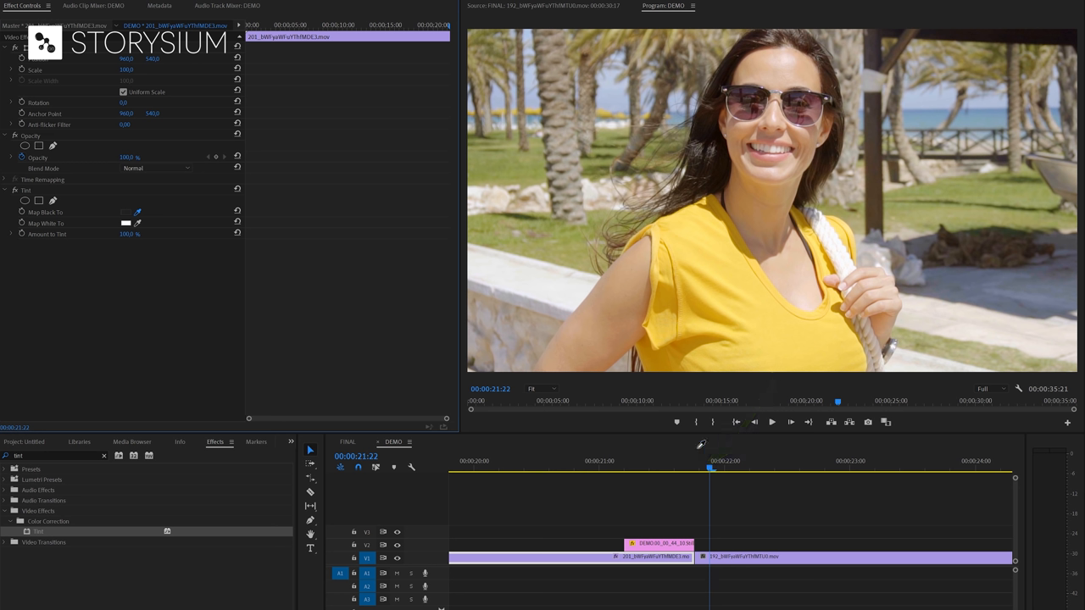
Eyedropper Map Black To and Map White To from the sunglasses shot, then play the tinted transition
left_click(744, 107)
left_click(743, 88)
left_click(138, 223)
left_click(737, 106)
left_click_drag(599, 466, 650, 471)
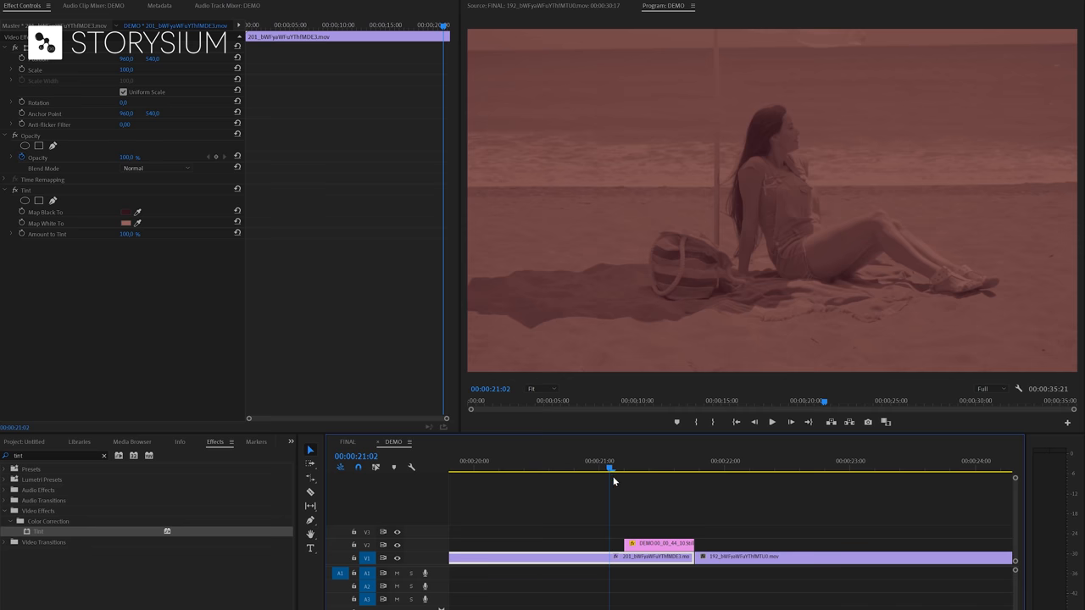
key("space")
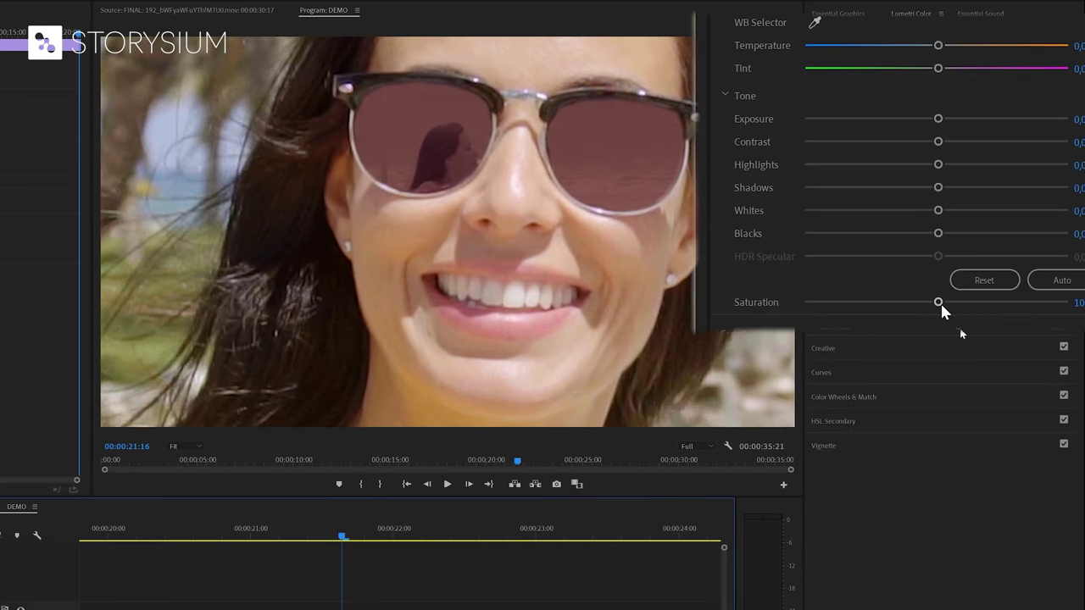
Raise Lumetri Saturation and lower Contrast on the beach clip, then move to the next shot
left_click_drag(941, 302, 973, 302)
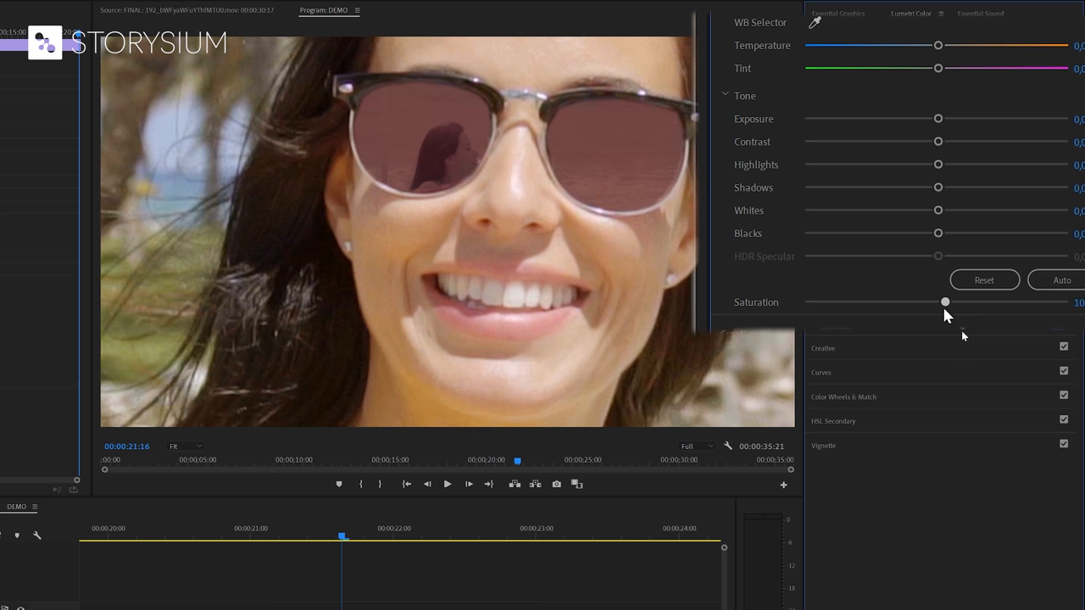
left_click_drag(939, 141, 914, 141)
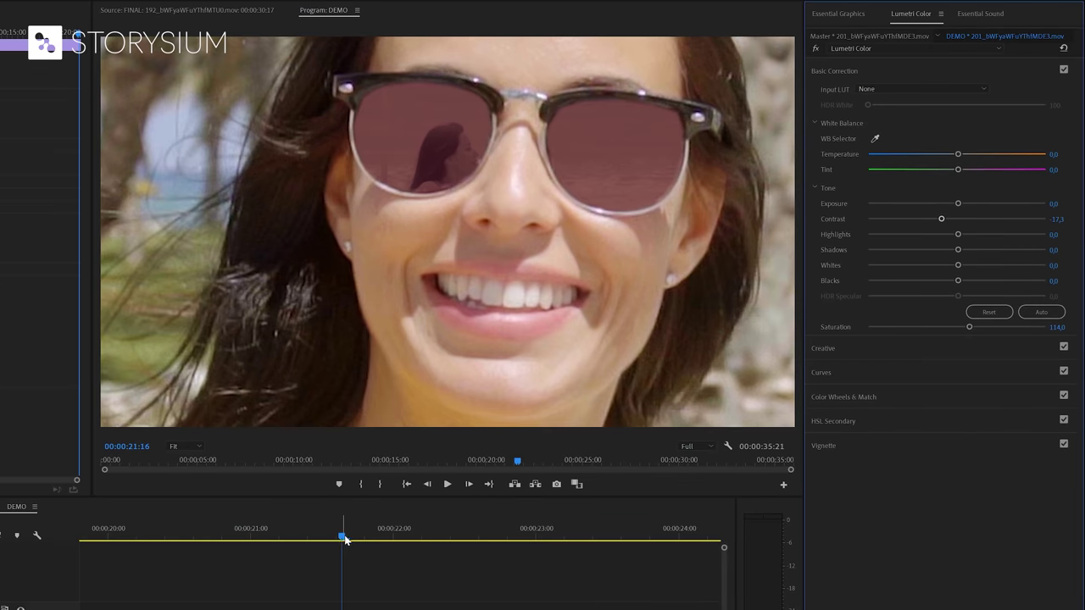
left_click_drag(346, 540, 354, 540)
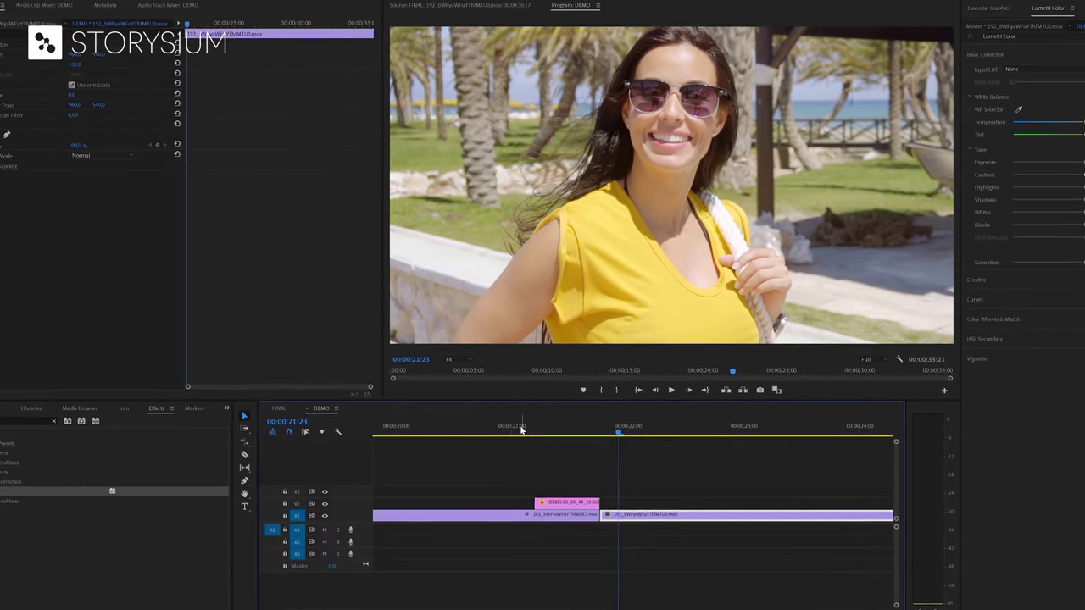
Keyframe Amount to Tint so it ramps up from 0% starting around 20:06, before the cut
left_click(545, 417)
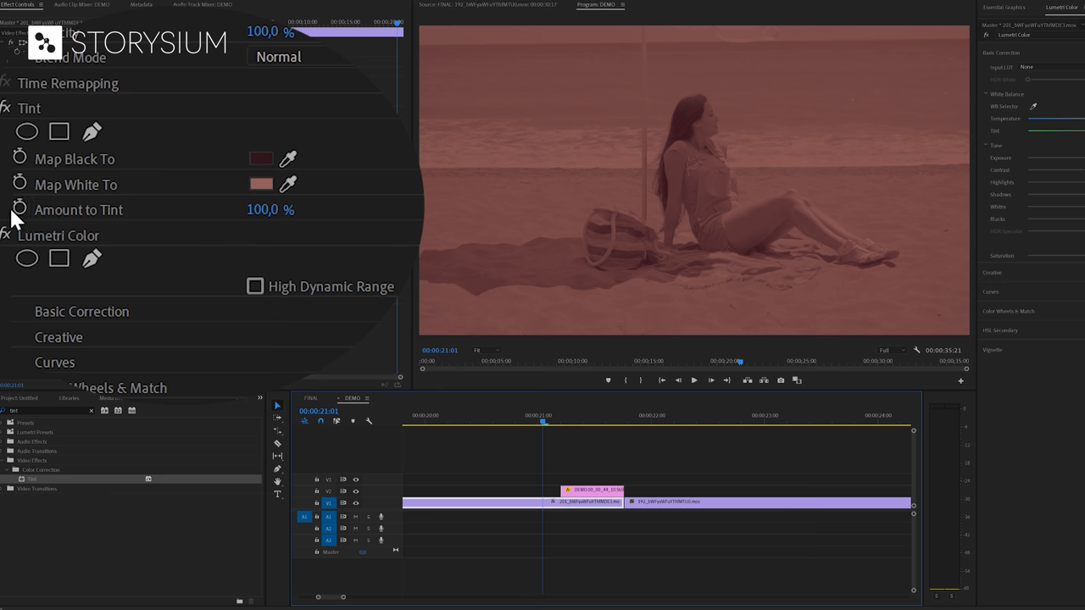
left_click(18, 206)
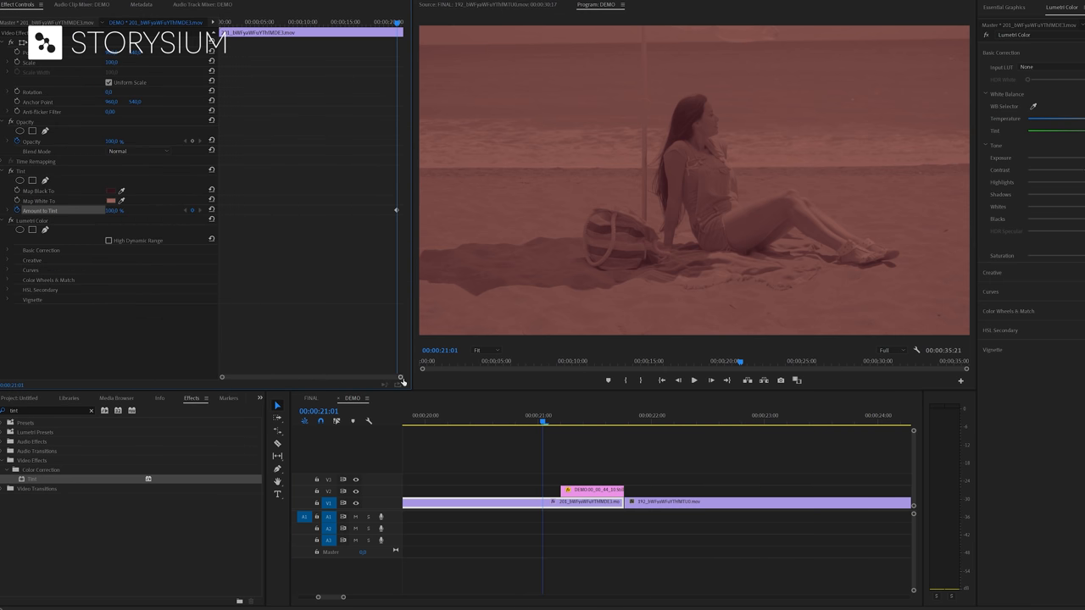
left_click_drag(401, 380, 348, 381)
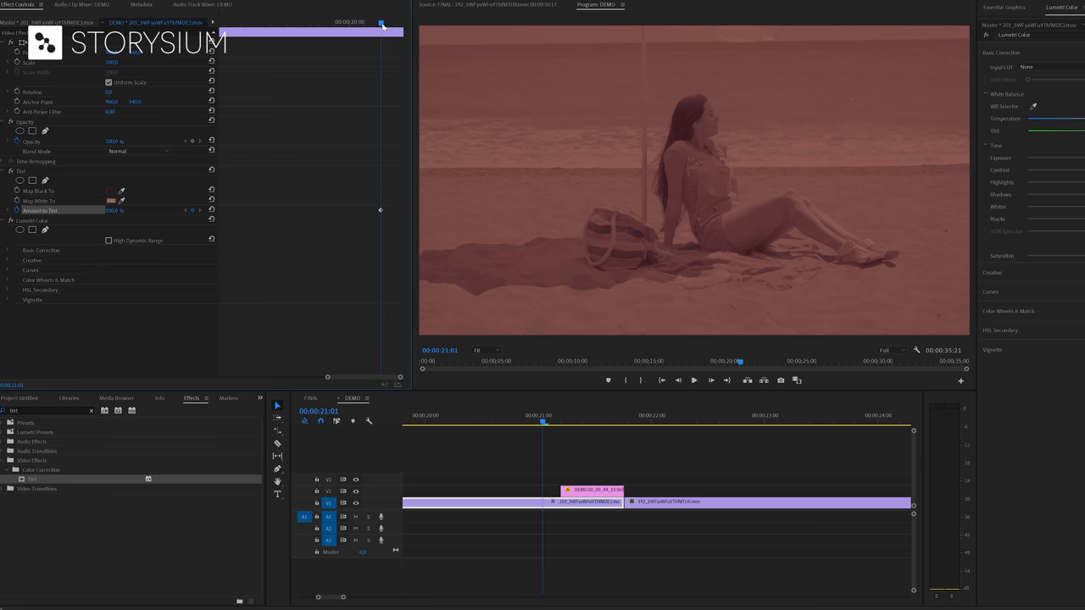
left_click_drag(381, 25, 357, 25)
left_click(114, 210)
type("0")
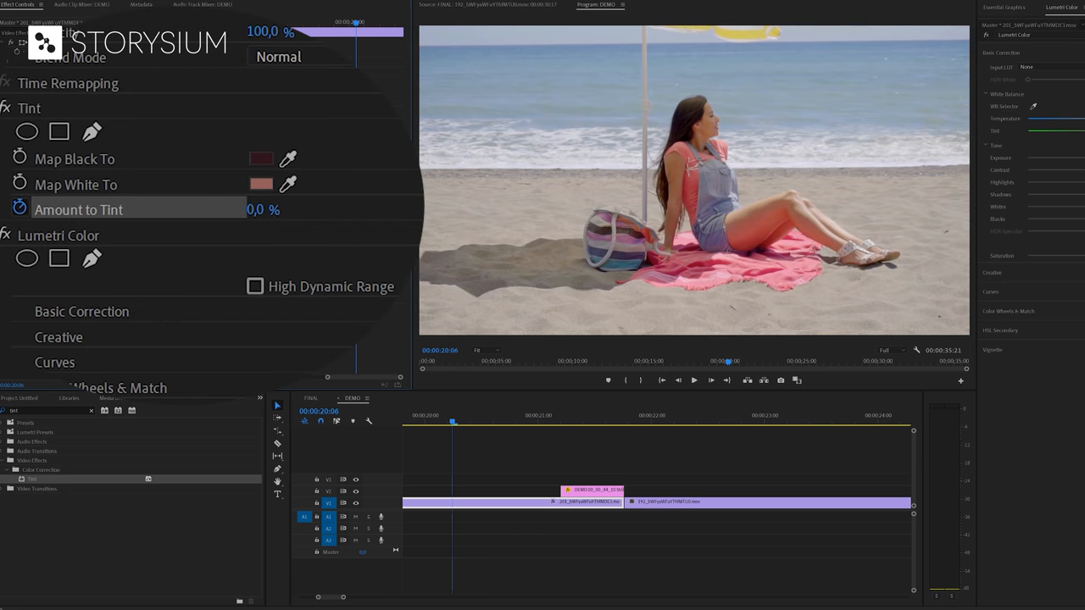
mouse_move(457, 420)
left_mouse_down()
mouse_move(624, 419)
mouse_move(489, 457)
left_mouse_up()
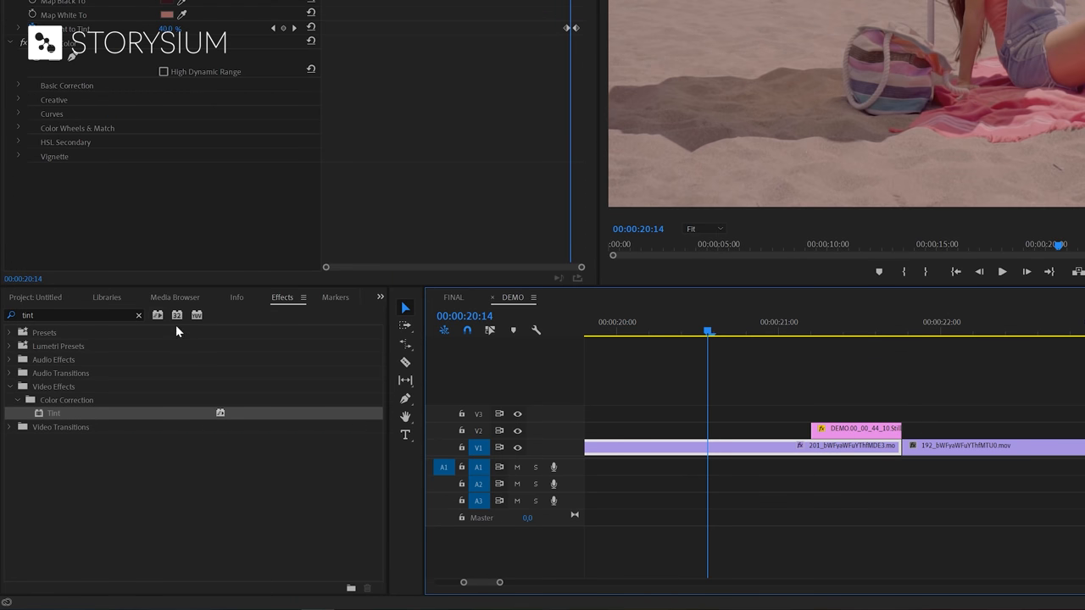
Apply Lens Distortion from the Effects search onto the beach clip on V1
left_click(139, 316)
type("lens")
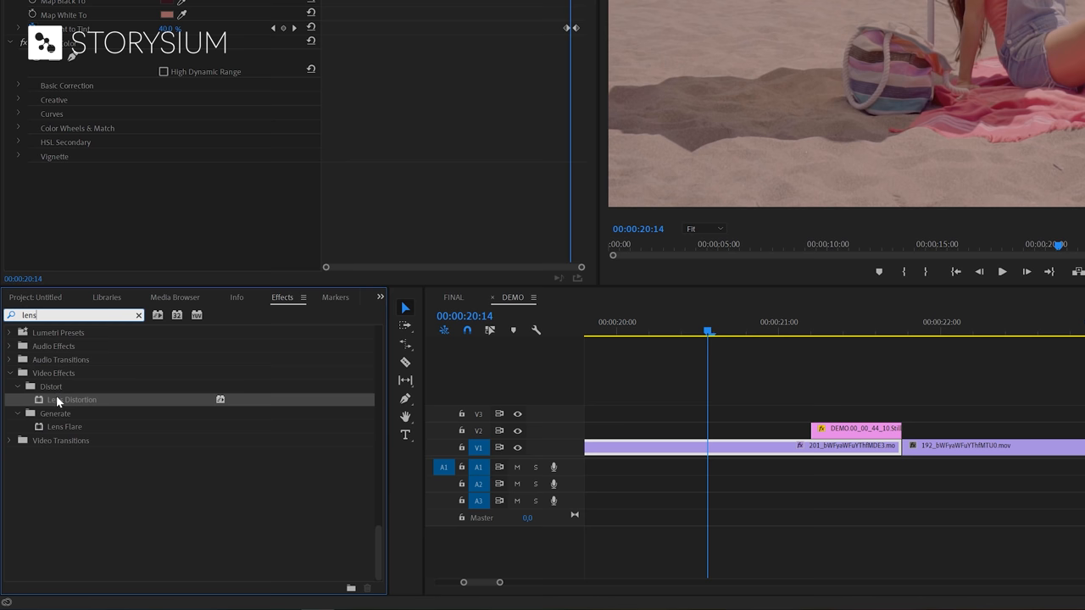
left_click_drag(56, 399, 767, 447)
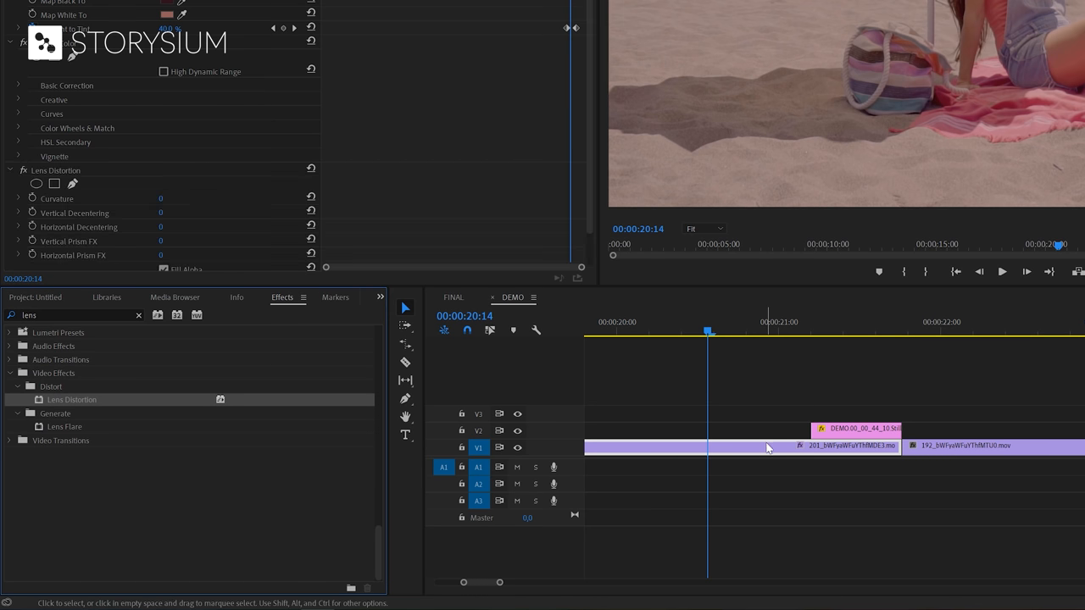
left_click_drag(709, 333, 716, 339)
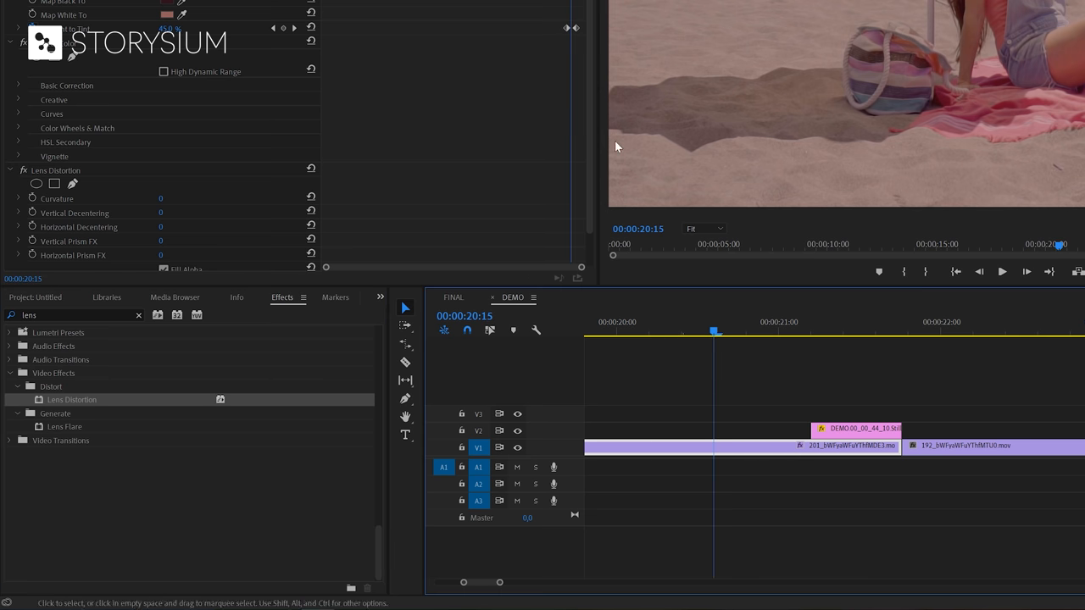
left_click_drag(589, 128, 589, 140)
Keyframe Curvature from 0 to about -48 at 21:09 so the image bends toward the cut
left_click(33, 163)
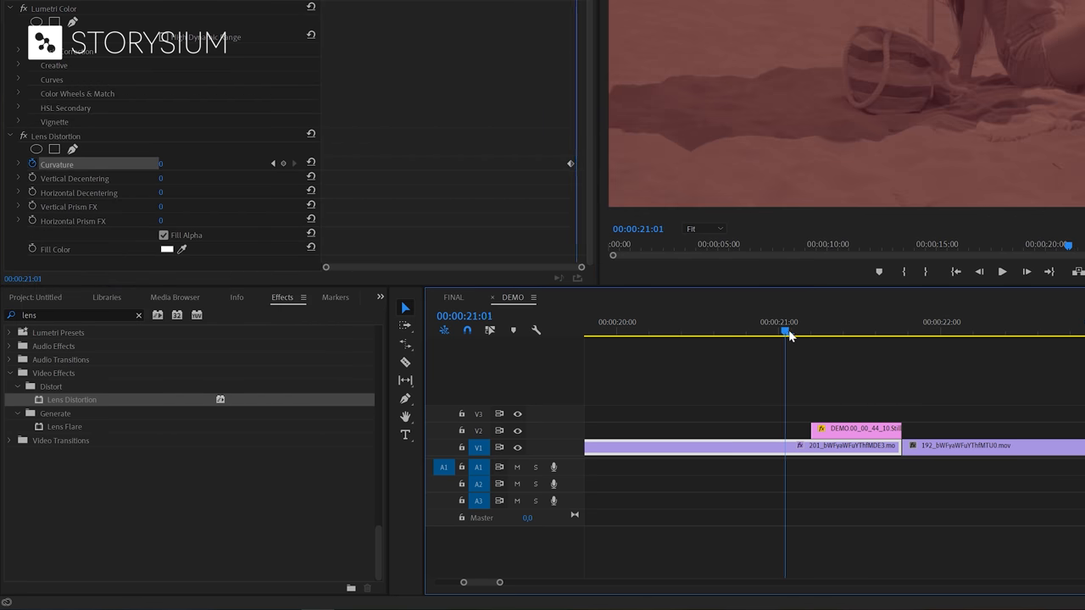
left_click_drag(716, 333, 837, 333)
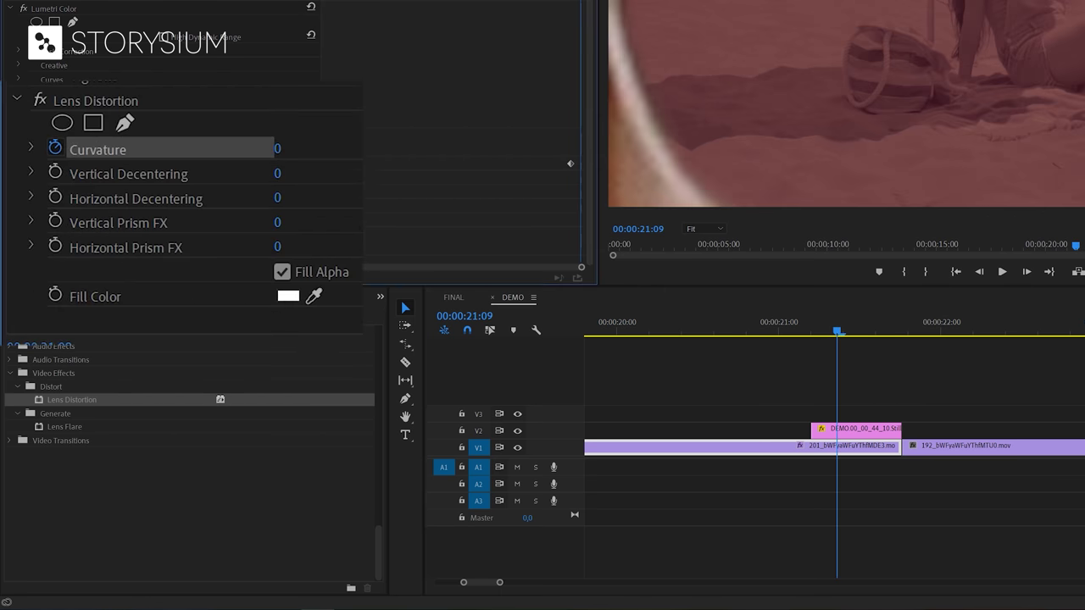
left_click_drag(278, 149, 255, 149)
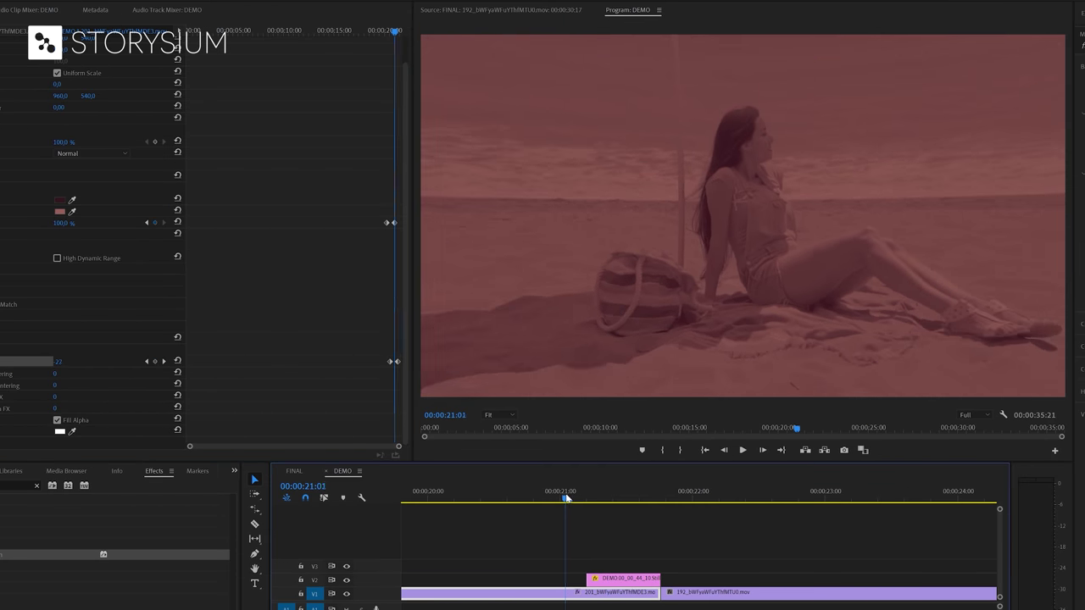
mouse_move(585, 521)
left_mouse_down()
mouse_move(649, 526)
mouse_move(614, 543)
mouse_move(630, 540)
mouse_move(596, 531)
left_mouse_up()
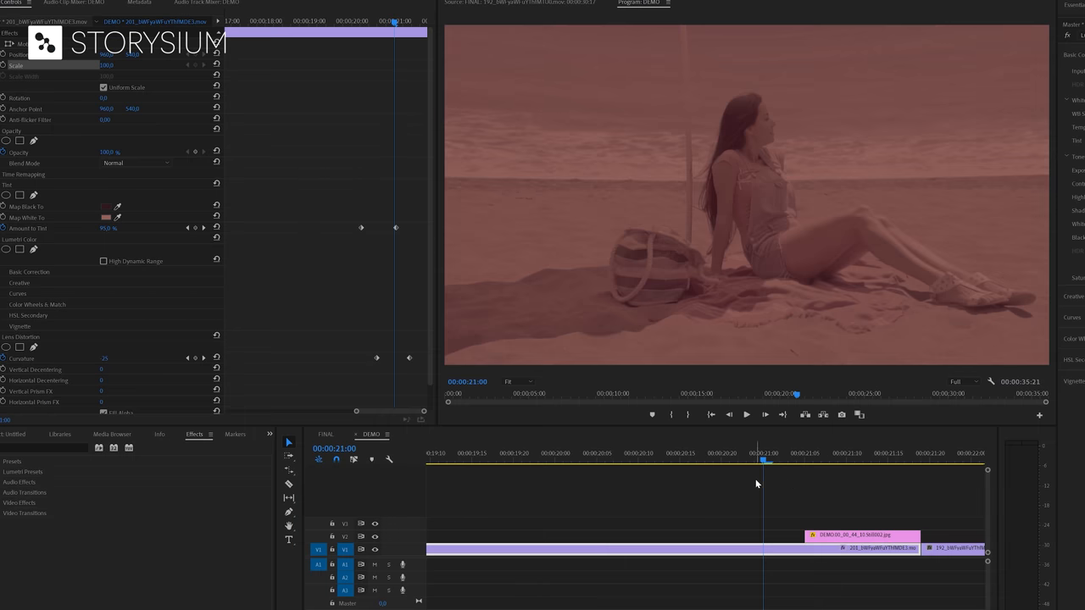
At 21:10, keyframe the beach clip's Position and Scale, with Scale set to 135%
left_click_drag(764, 462, 847, 467)
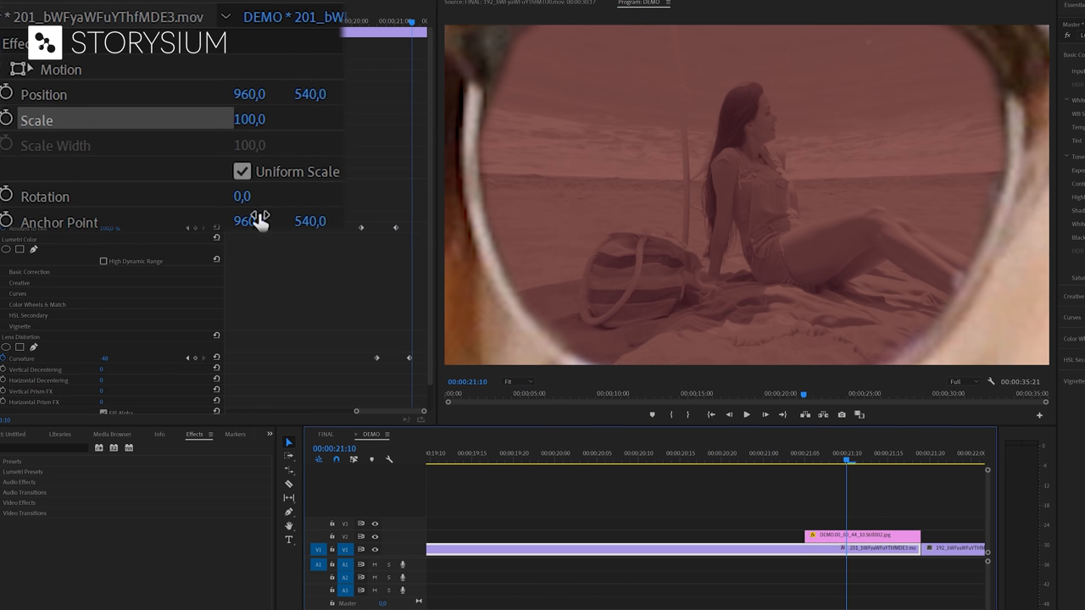
left_click(6, 94)
left_click(6, 121)
left_click(249, 119)
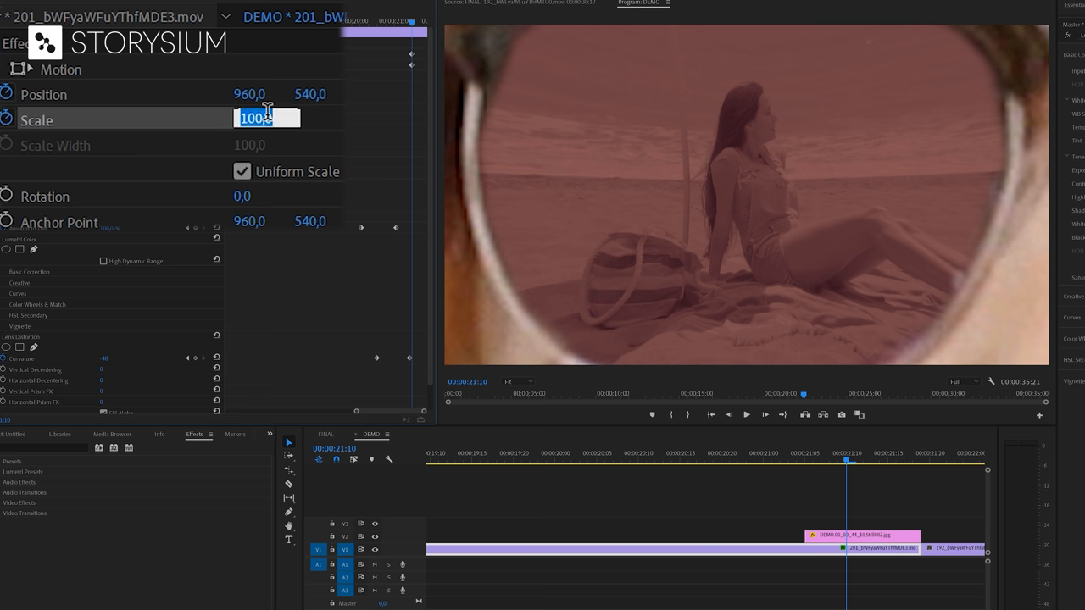
type("135")
key("Return")
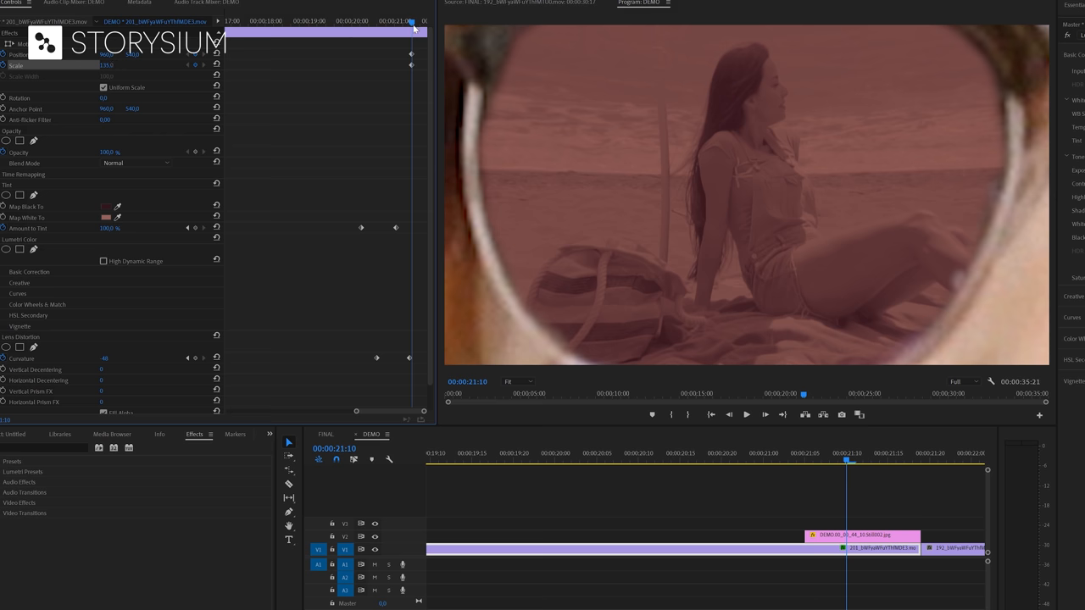
At 21:15, shrink the clip to 55% and shift Position X to about 1324 into the lens
left_click_drag(413, 28, 419, 28)
left_click_drag(356, 411, 398, 413)
left_click(363, 21)
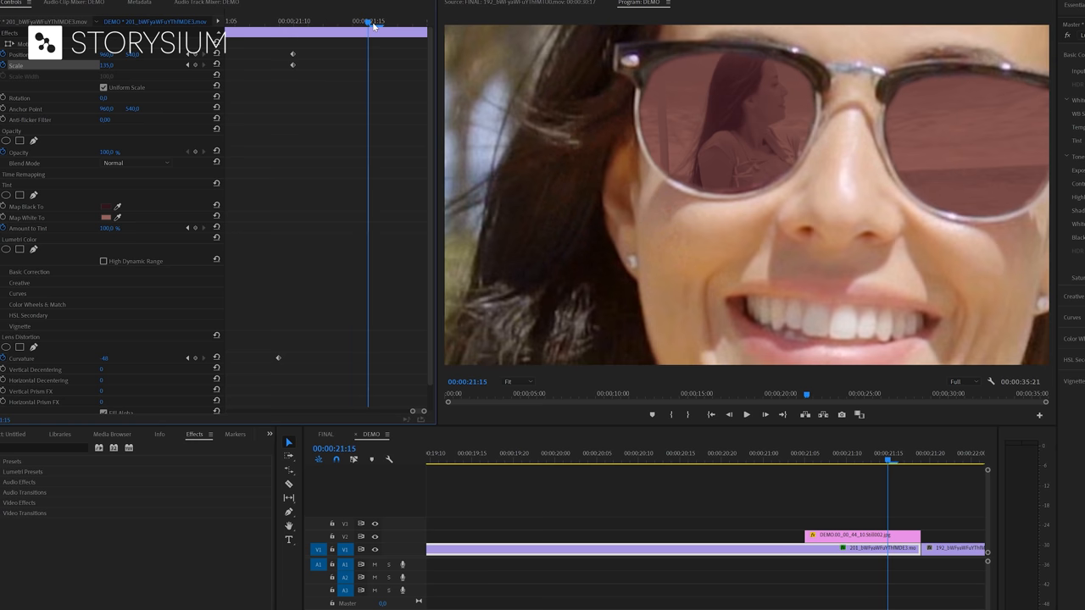
left_click_drag(108, 65, 93, 65)
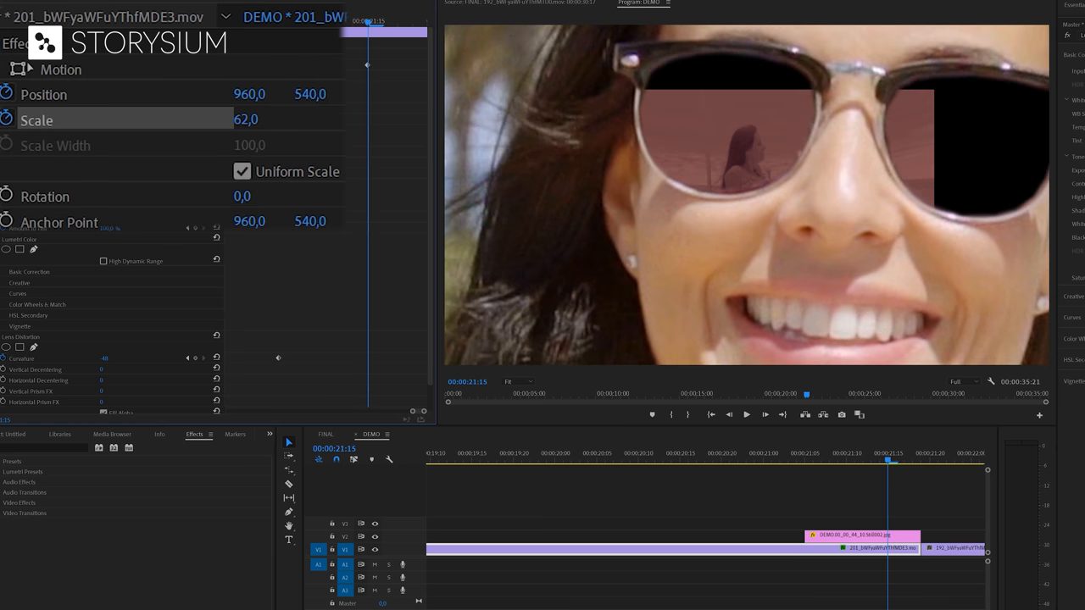
left_click_drag(254, 94, 280, 94)
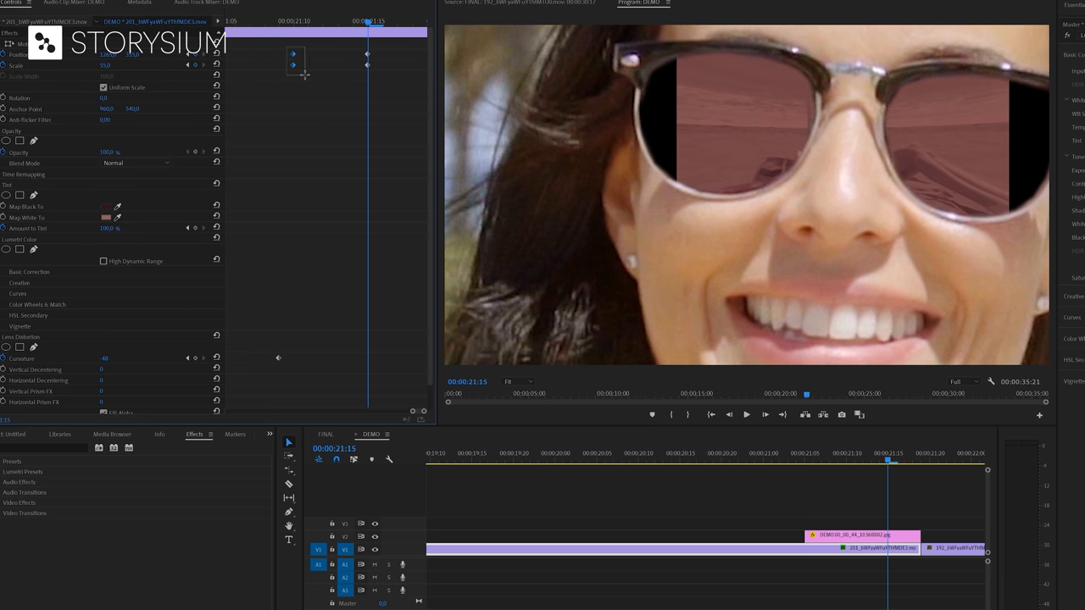
Set the first zoom keyframe to Ease Out, the second to Ease In, and move the second later
right_click(293, 59)
mouse_move(340, 141)
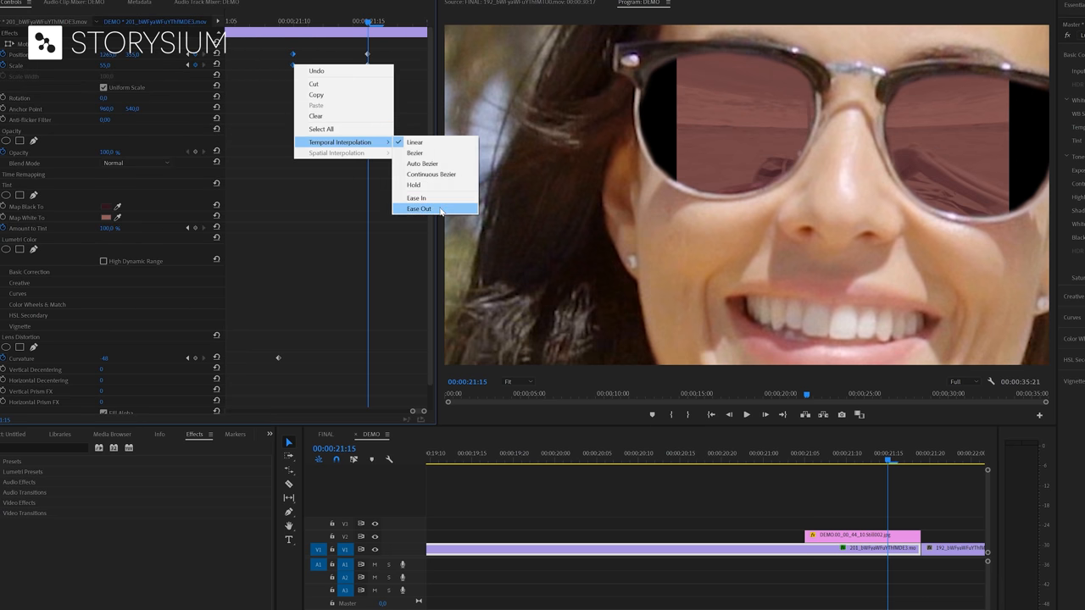
left_click(440, 210)
right_click(366, 56)
left_click(490, 198)
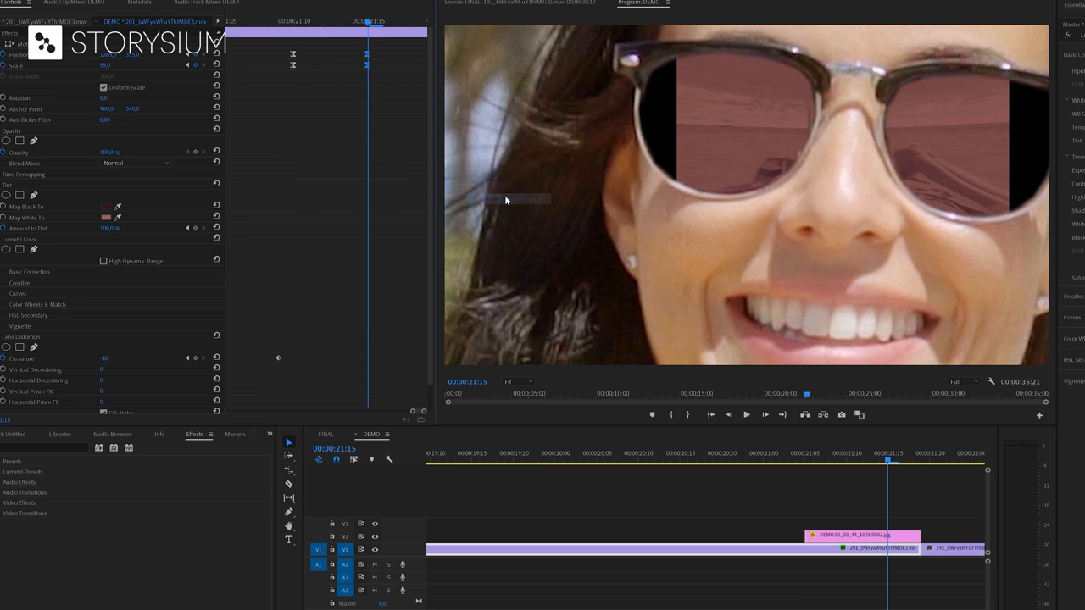
left_click_drag(365, 58, 426, 59)
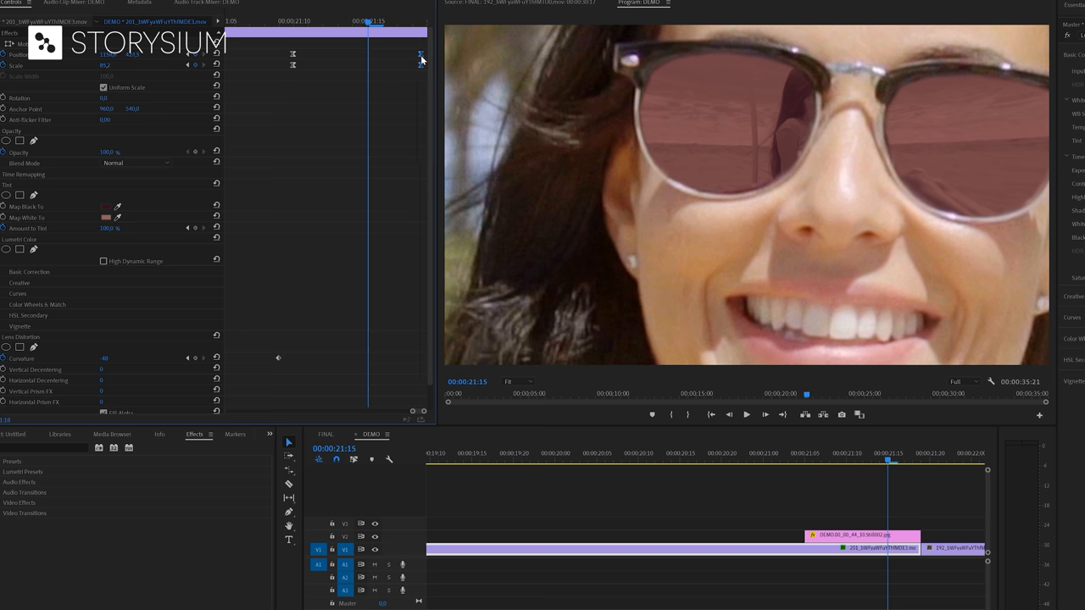
Scrub and play back the zoom transition from a frame before the cut
mouse_move(322, 34)
left_mouse_down()
mouse_move(413, 34)
mouse_move(309, 34)
left_mouse_up()
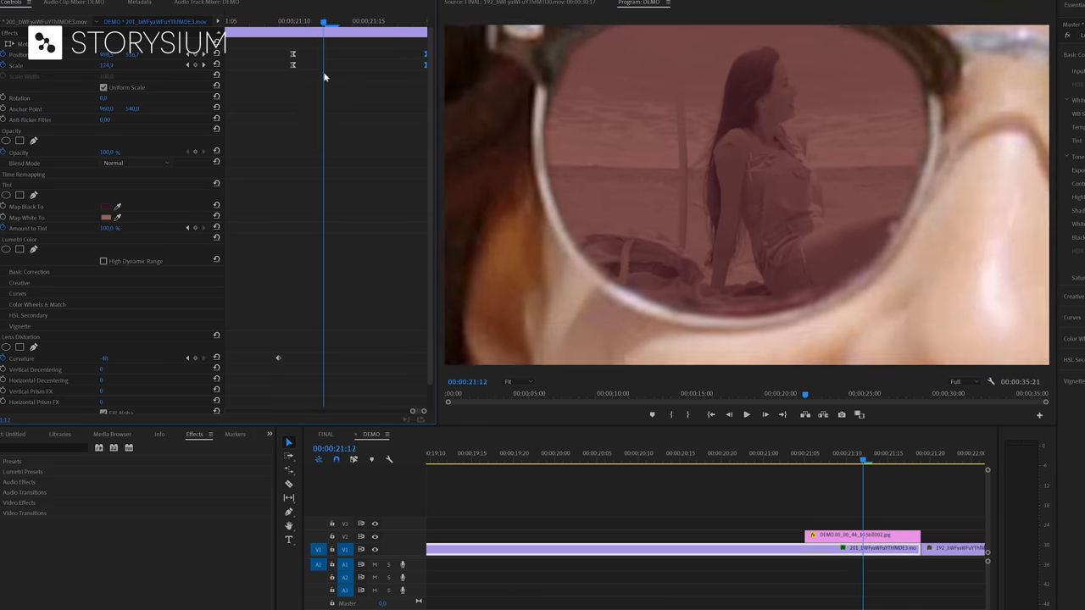
left_click(697, 449)
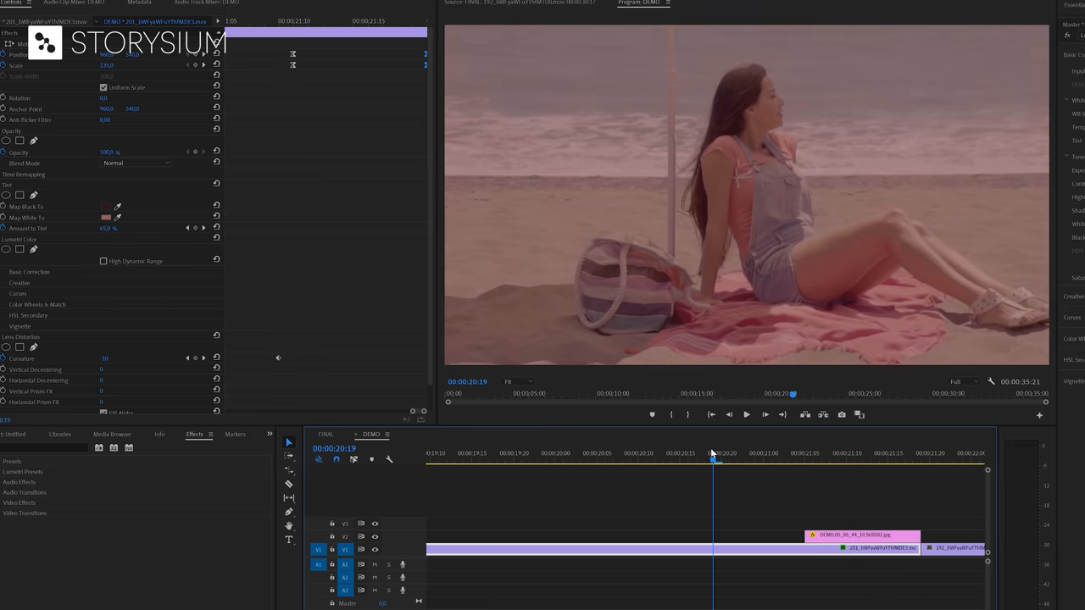
key("space")
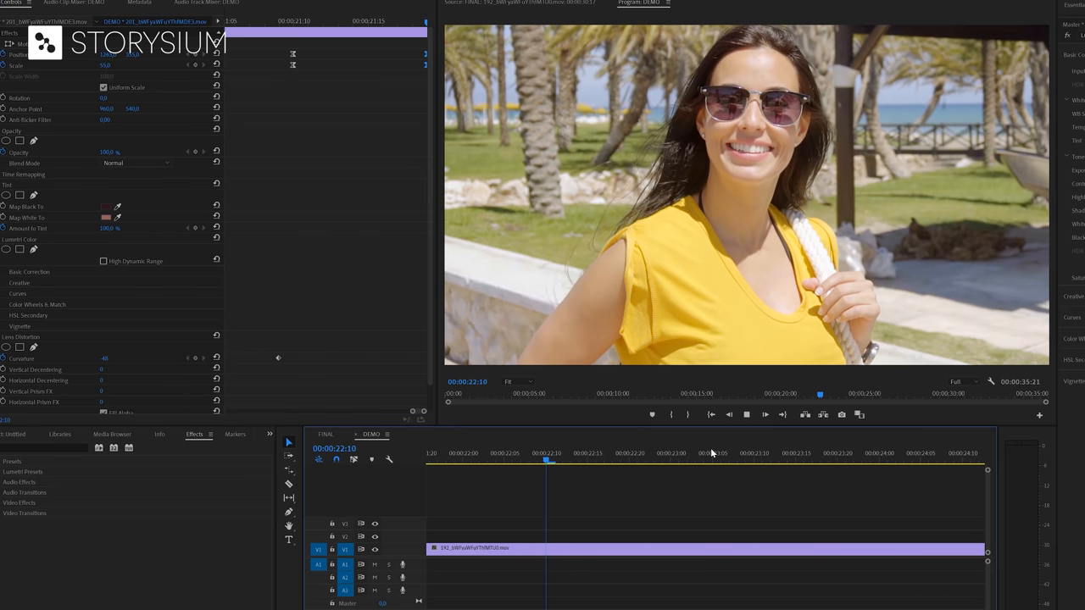
Apply Directional Blur to the DEMO sunglasses still on V2
key("space")
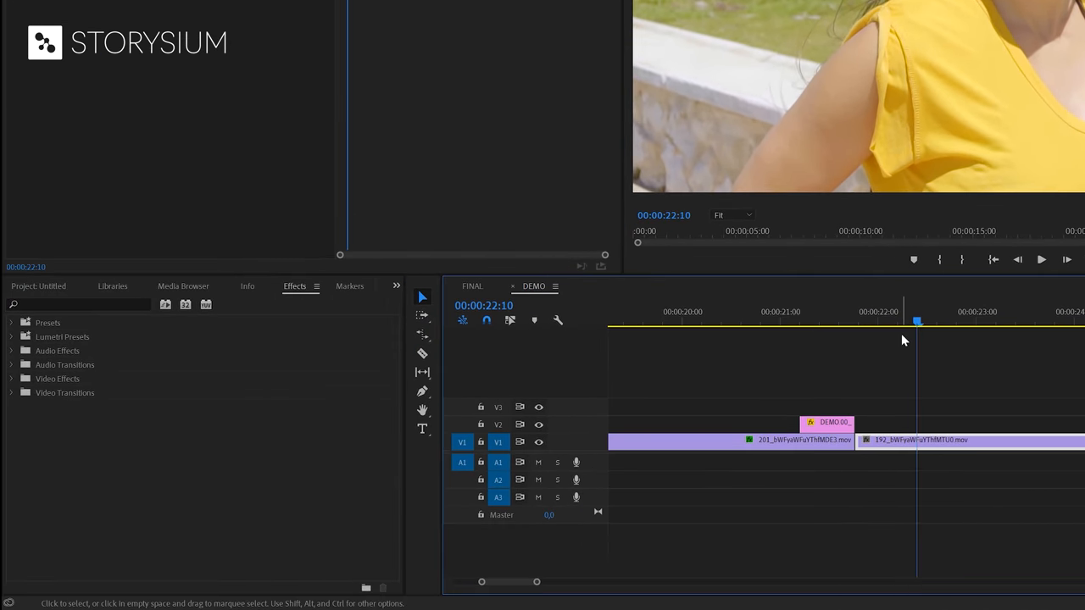
left_click(80, 303)
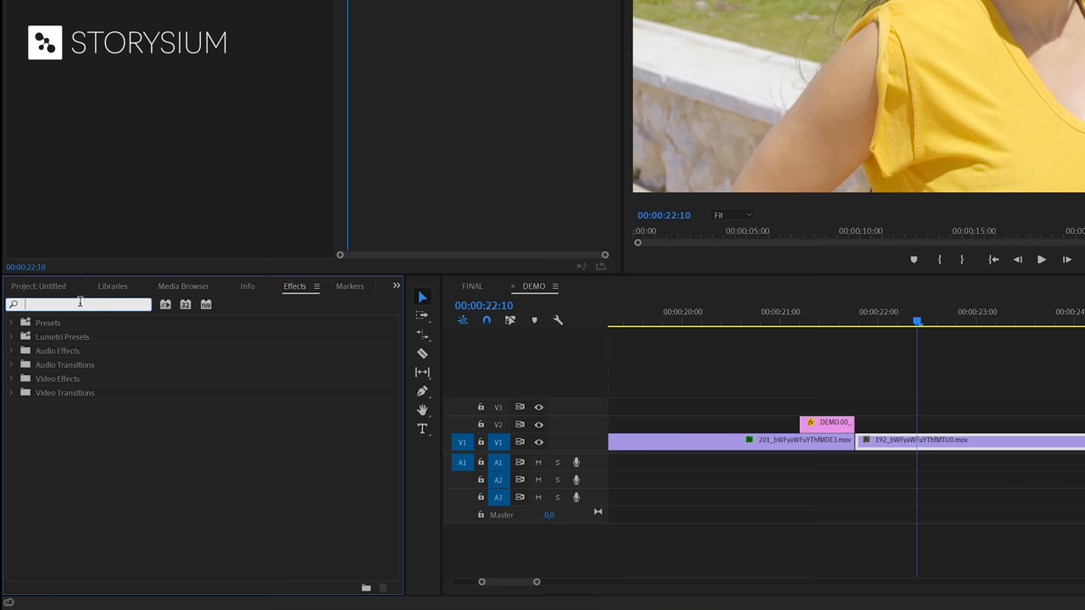
type("dir")
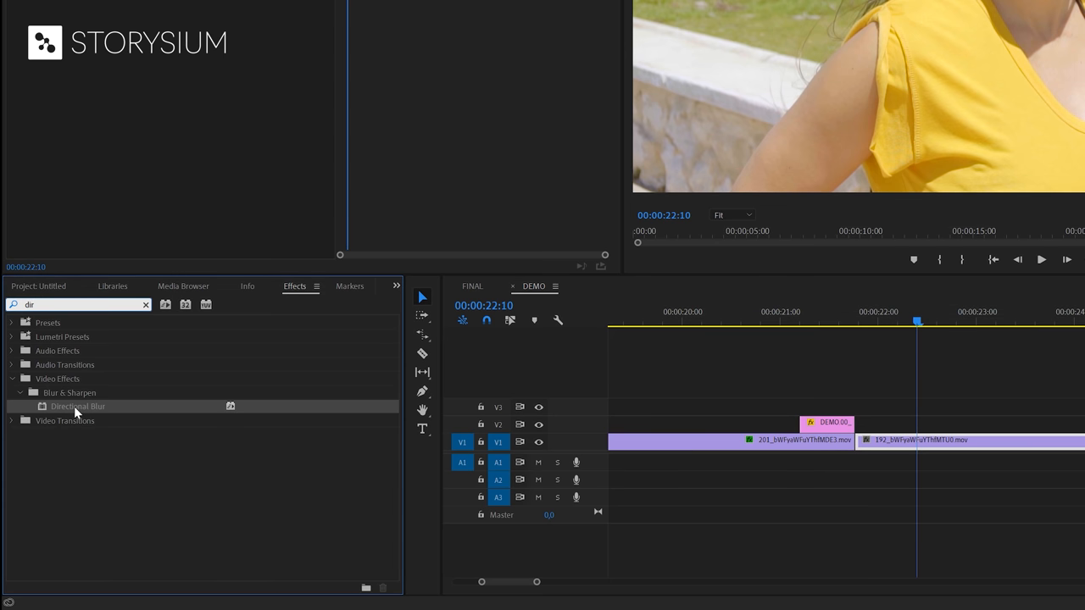
left_click_drag(75, 408, 828, 422)
Keyframe the still's Blur Length at 21:12 with a value of 5
left_click(829, 422)
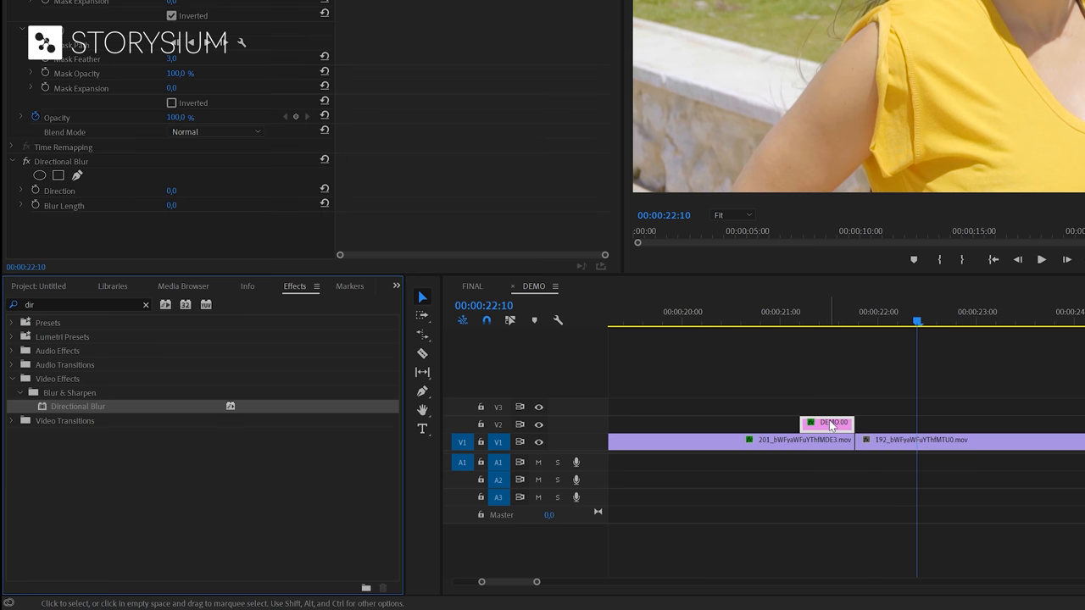
left_click_drag(824, 314, 829, 315)
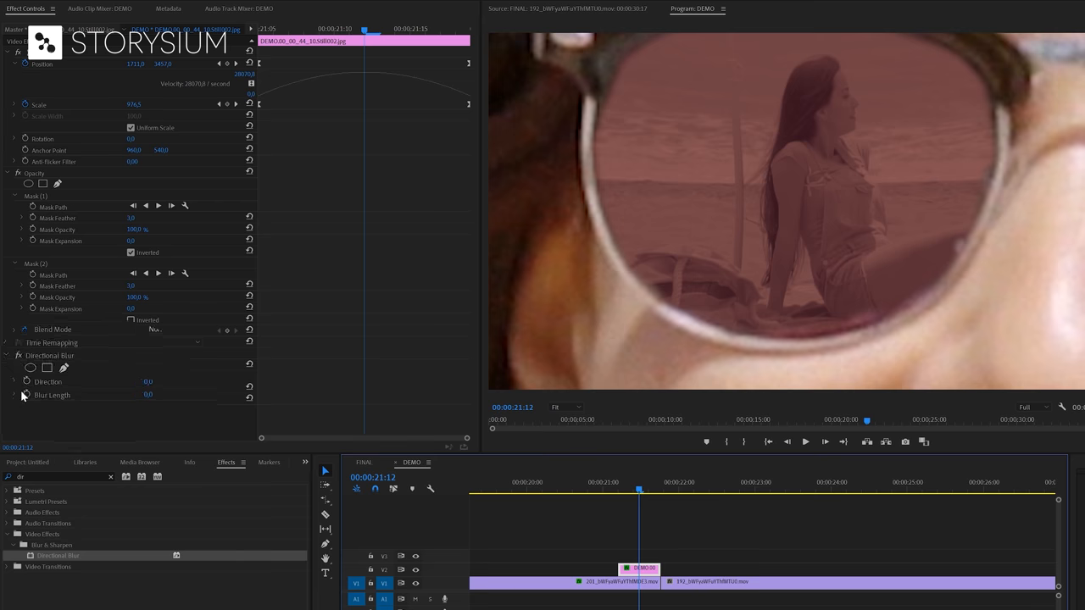
left_click(37, 361)
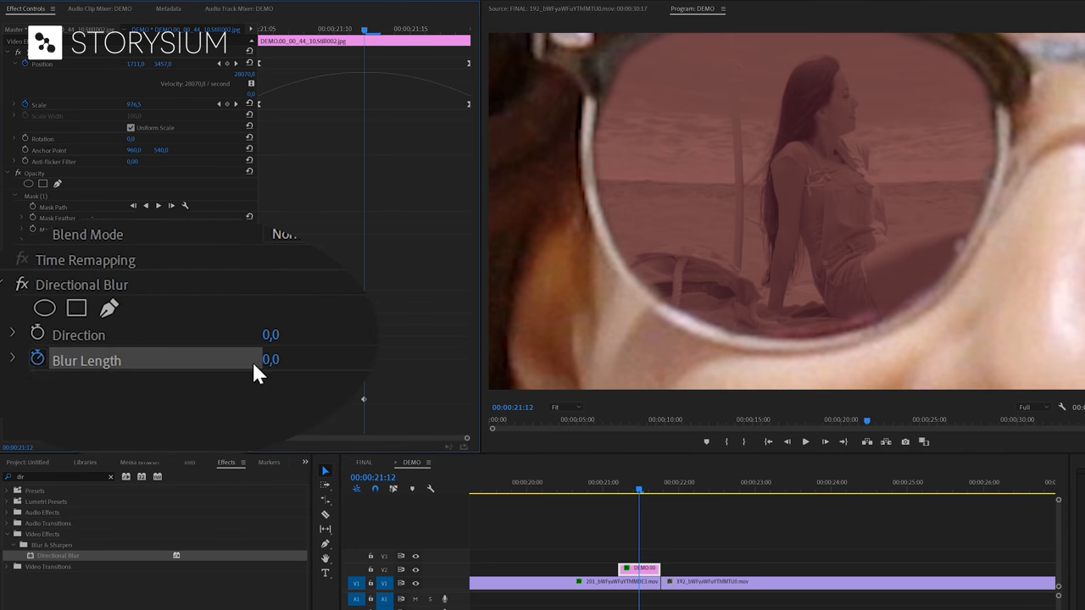
left_click_drag(271, 360, 292, 359)
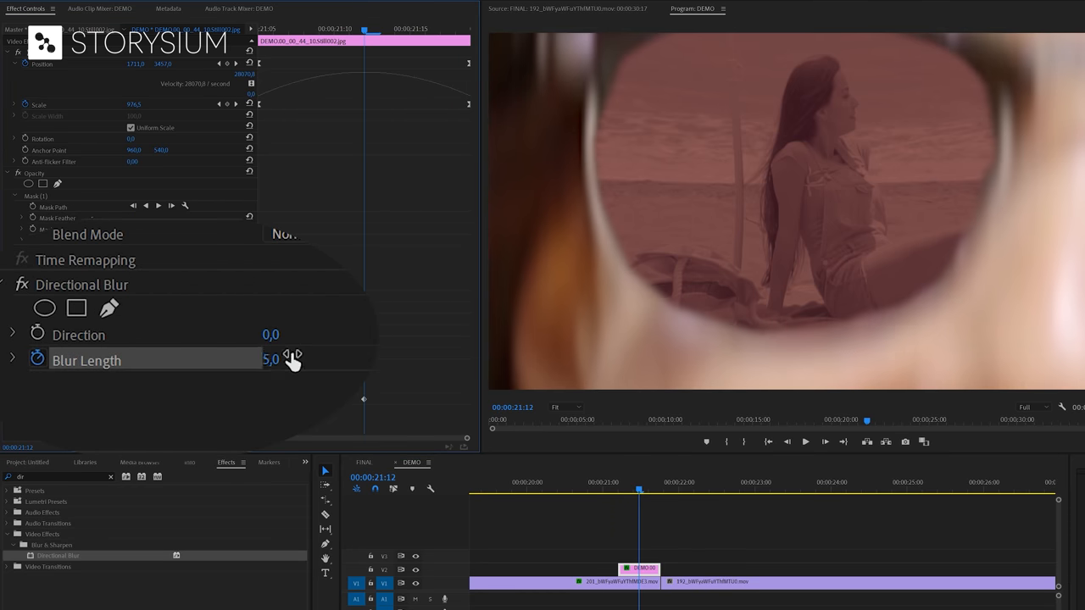
Rework the blur keyframes at 21:09, leaving one there and moving another to the clip's end
left_click(320, 34)
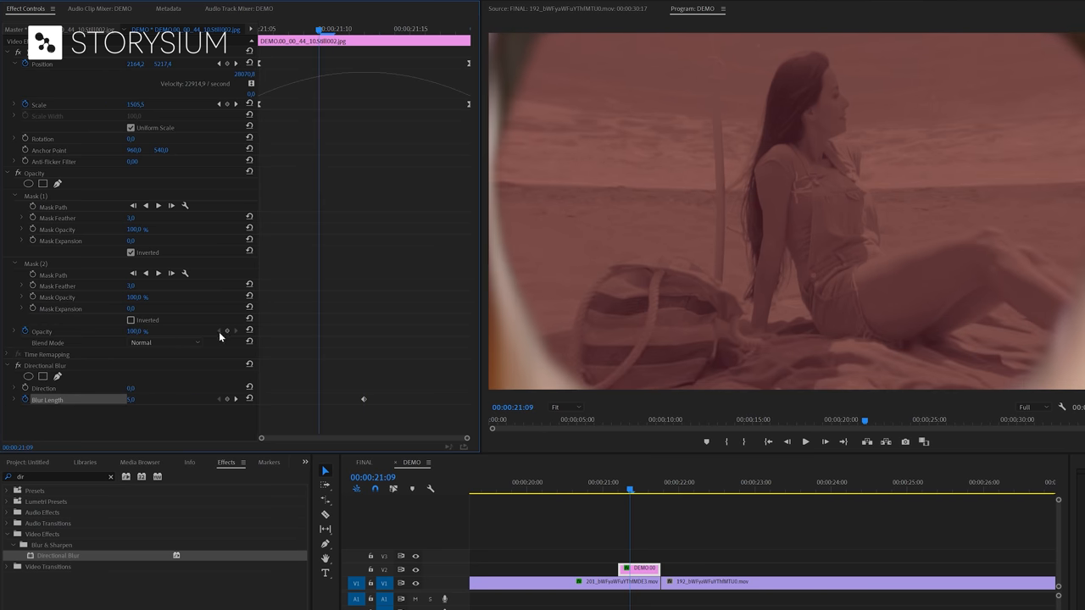
left_click(250, 399)
left_click(319, 399)
key("Delete")
left_click(249, 400)
left_click_drag(319, 400, 514, 398)
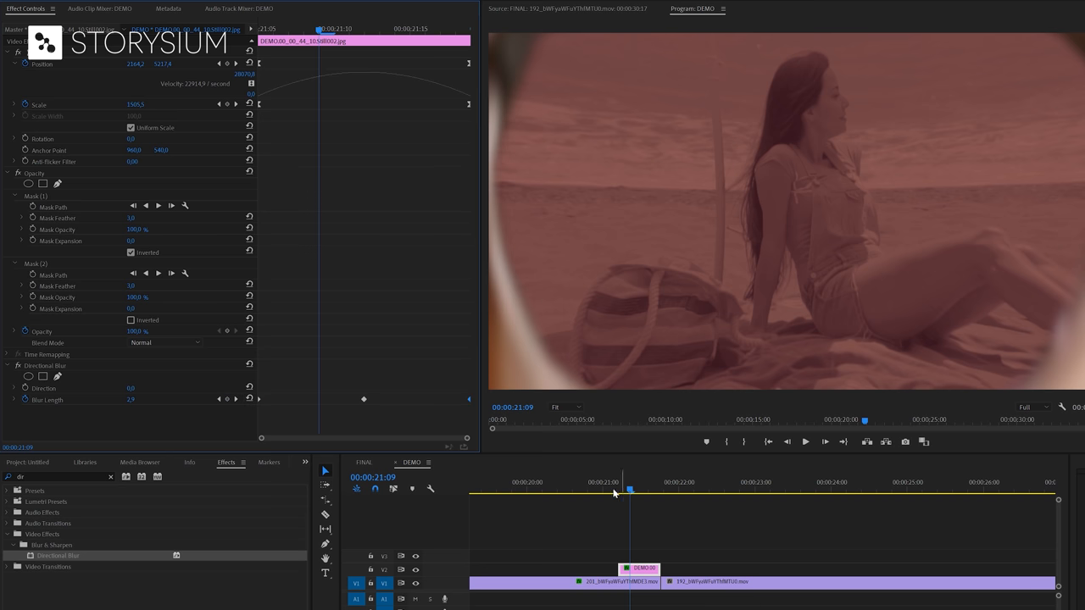
Scrub and play back the transition to check the motion blur
mouse_move(608, 490)
left_mouse_down()
mouse_move(649, 492)
mouse_move(618, 507)
left_mouse_up()
key("space")
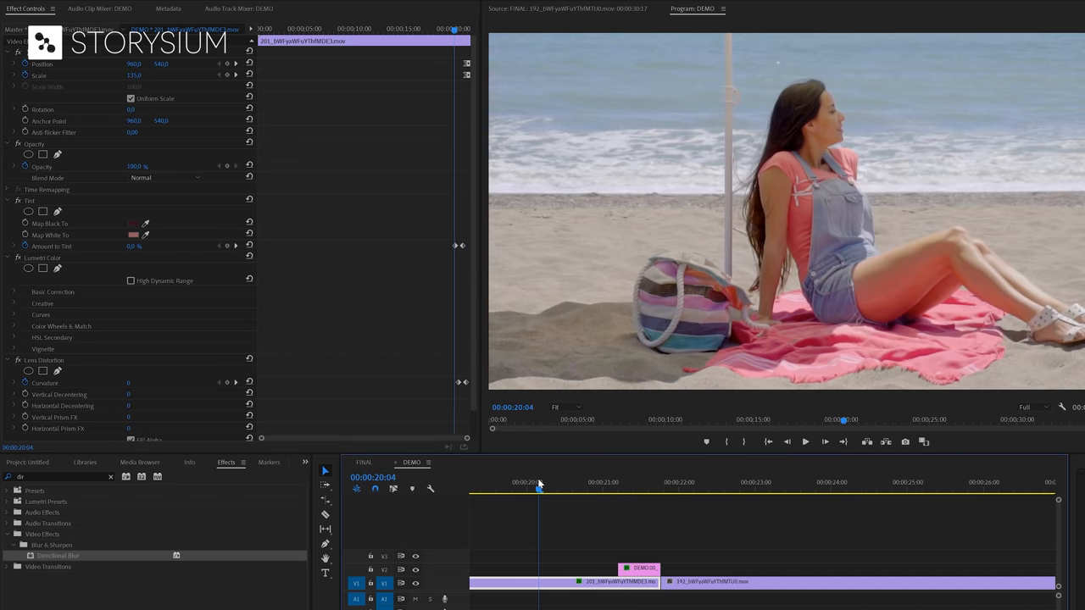